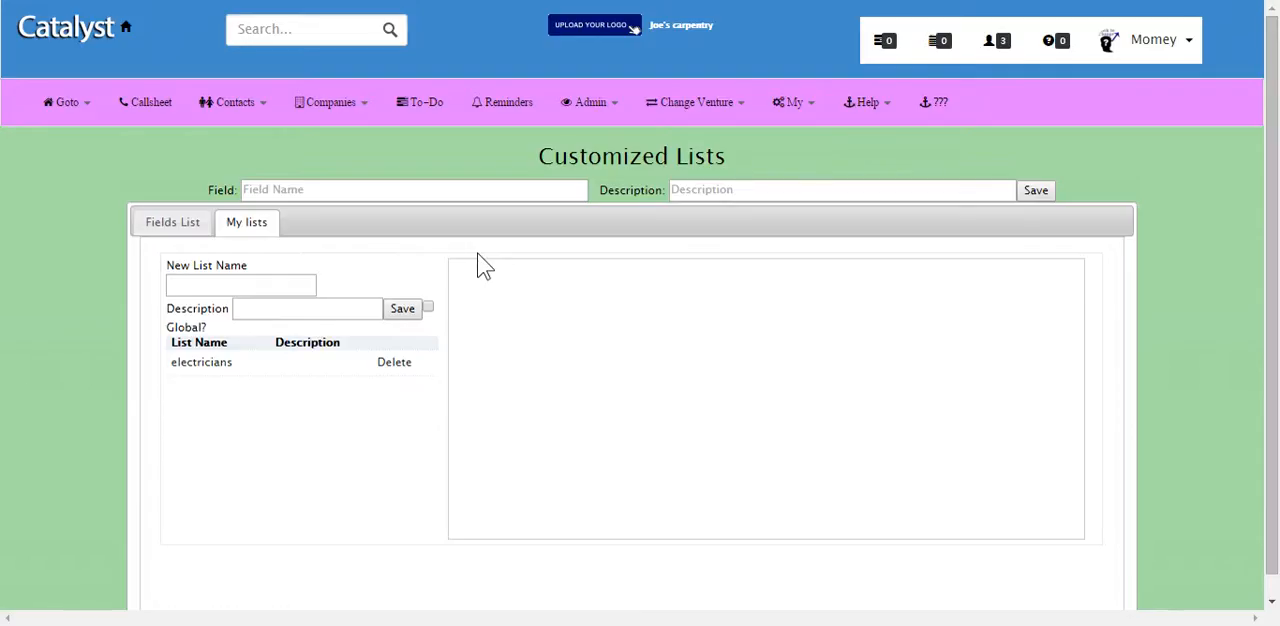
Step: Add the existing field "where they went to school" to the electricians list
{"action": "left_click", "coordinate": [203, 366]}
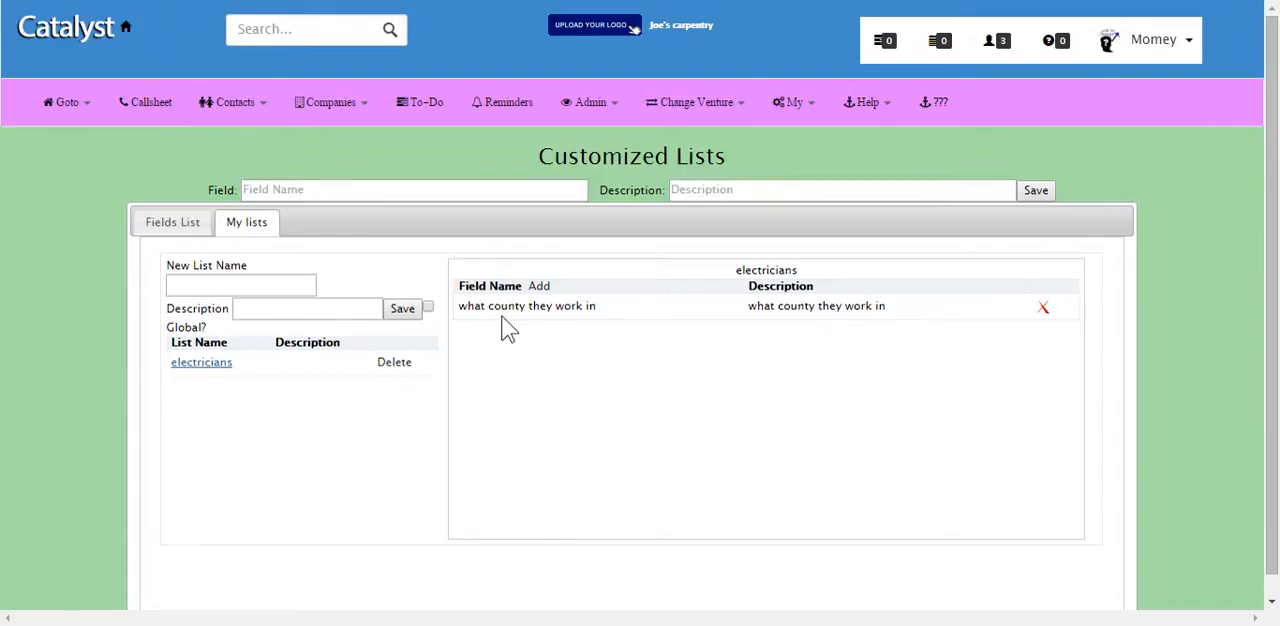
{"action": "left_click", "coordinate": [540, 287]}
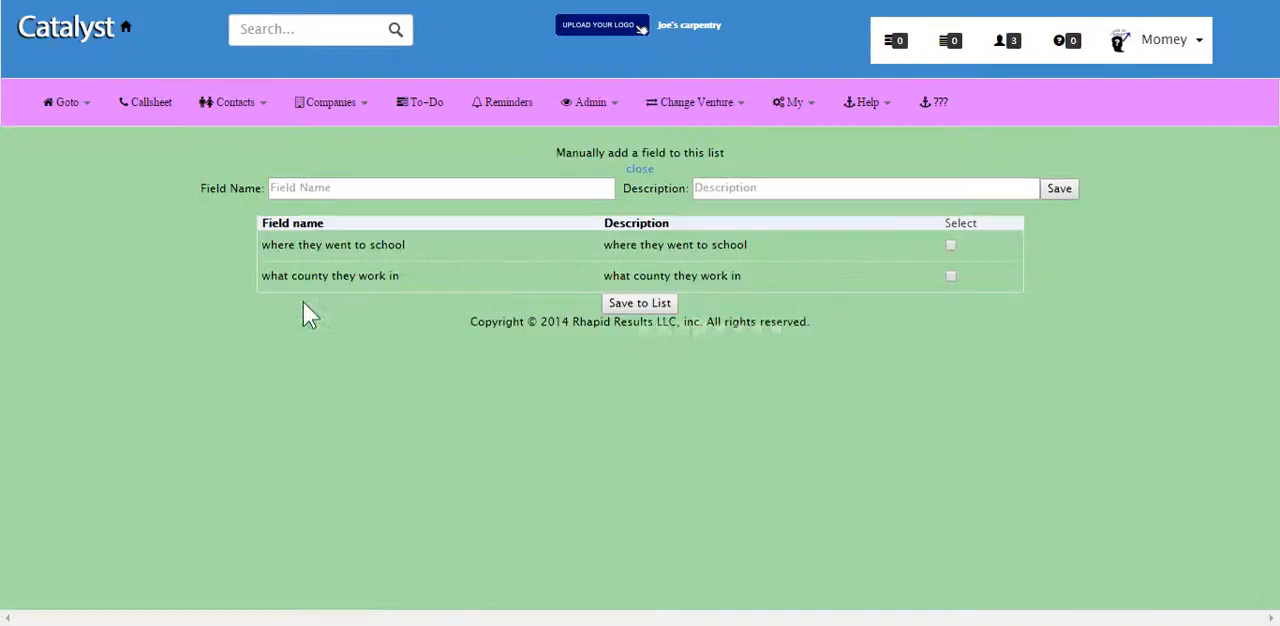
{"action": "left_click", "coordinate": [640, 304]}
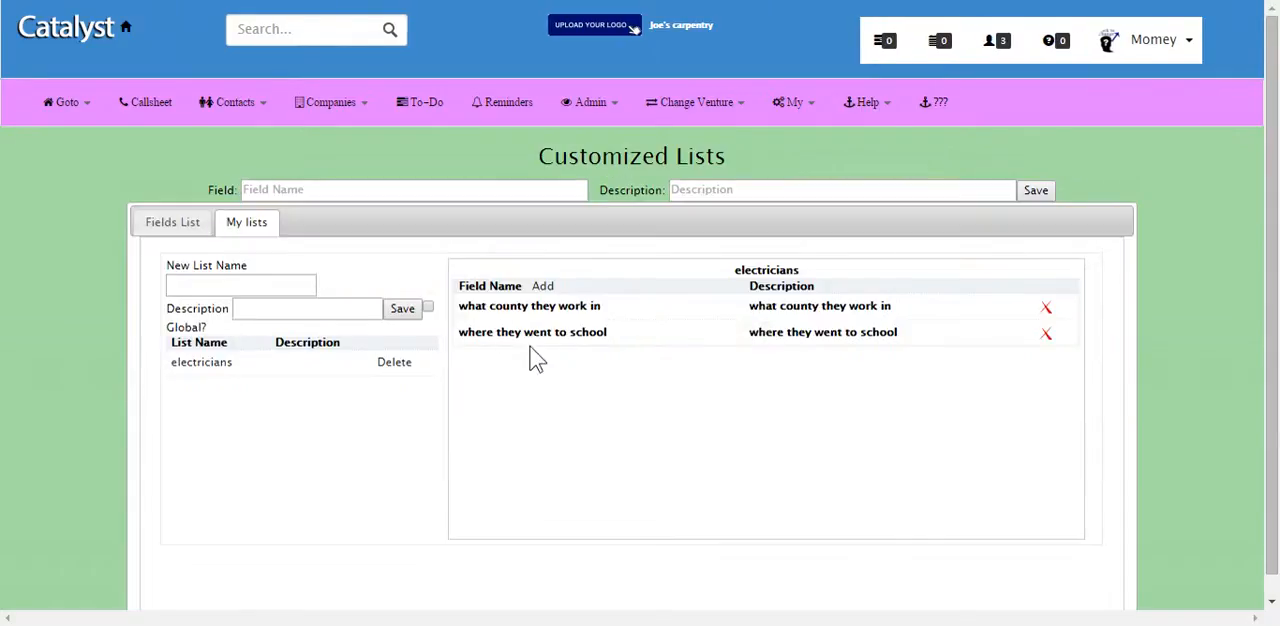
{"action": "left_click", "coordinate": [543, 287]}
{"action": "left_click", "coordinate": [380, 189]}
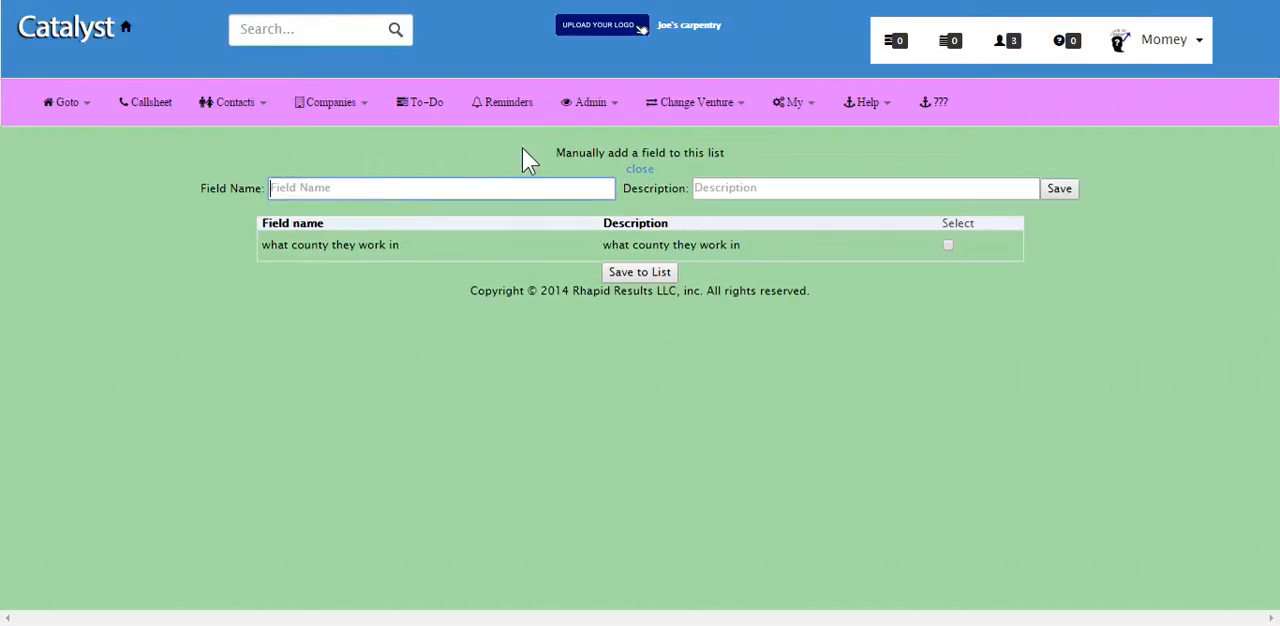
{"action": "left_click", "coordinate": [640, 170]}
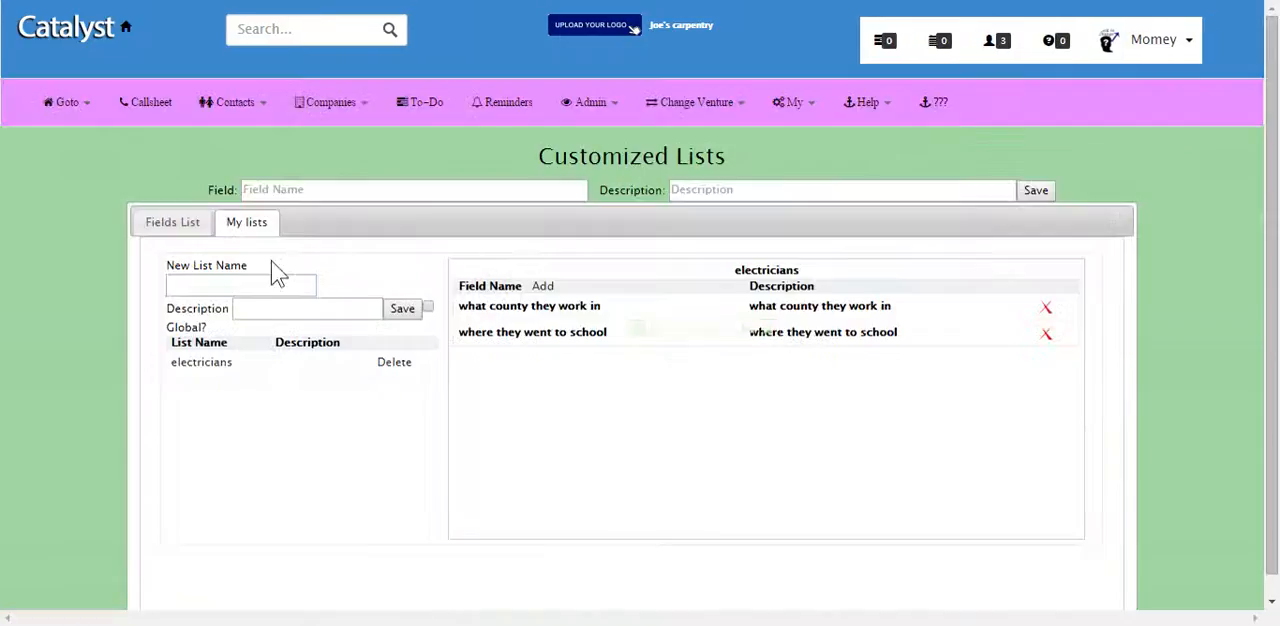
Step: Create a new list named "Attorneys" with the description "Attorney list"
{"action": "left_click", "coordinate": [253, 287]}
{"action": "type", "text": "Attorneys"}
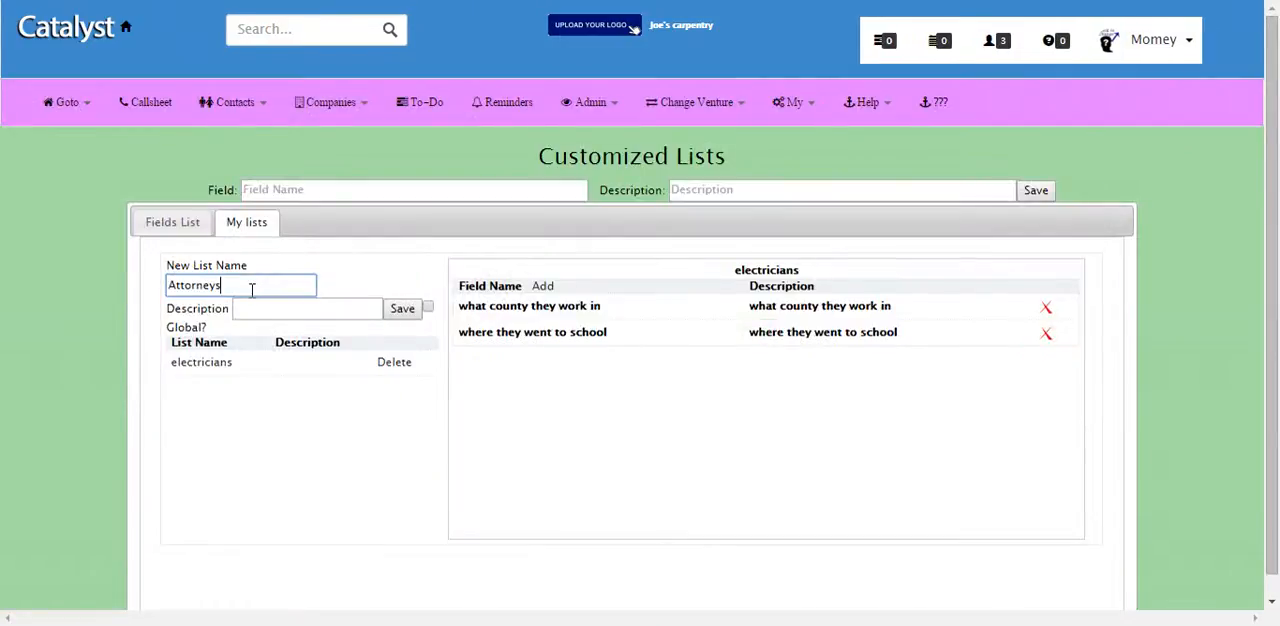
{"action": "key", "text": "Tab"}
{"action": "type", "text": "Attorn"}
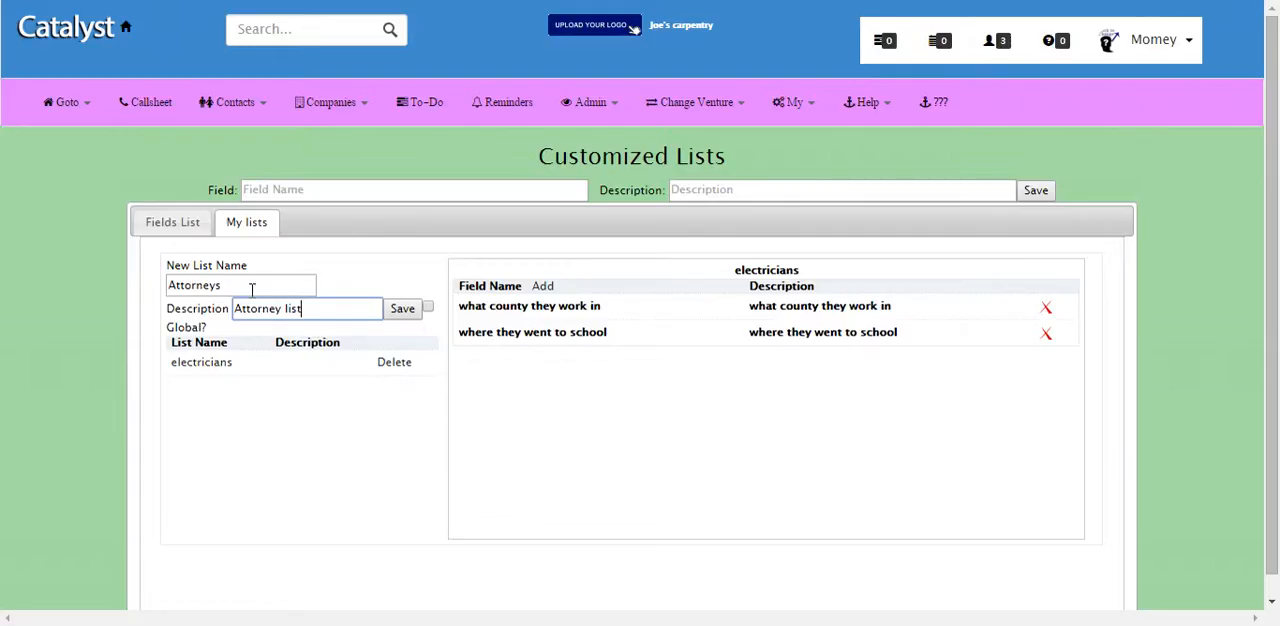
{"action": "left_click", "coordinate": [403, 312]}
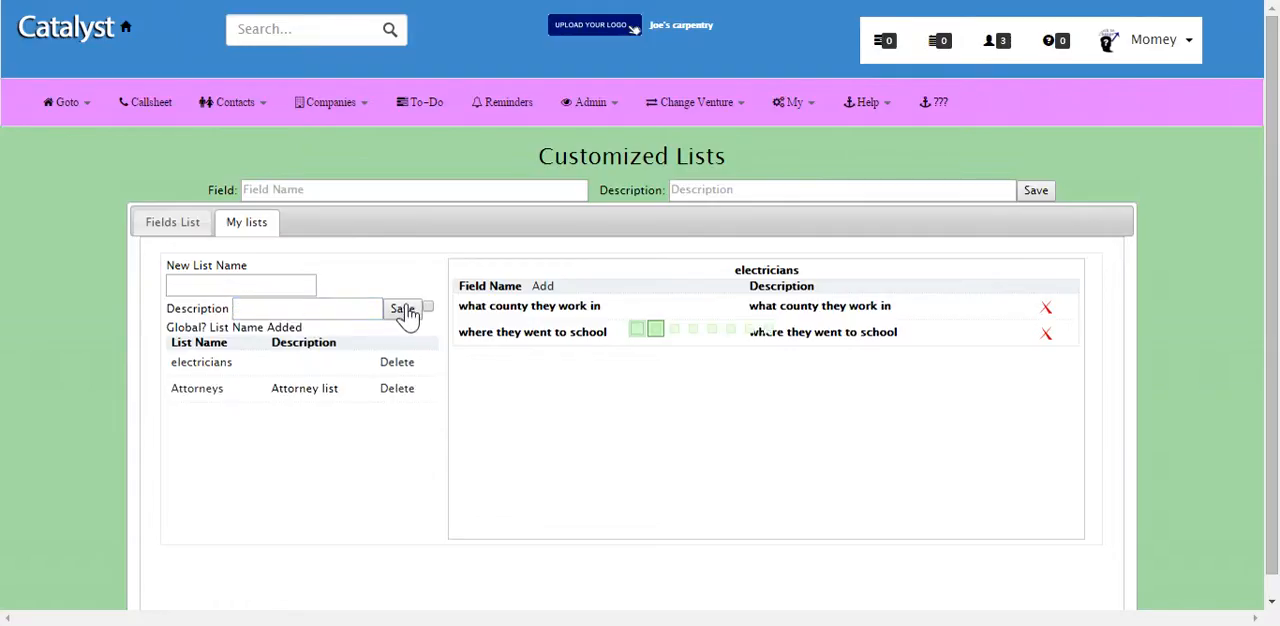
Step: Add the existing fields "where they went to school" and "what county they work in" to the Attorneys list
{"action": "left_click", "coordinate": [201, 390]}
{"action": "left_click", "coordinate": [541, 288]}
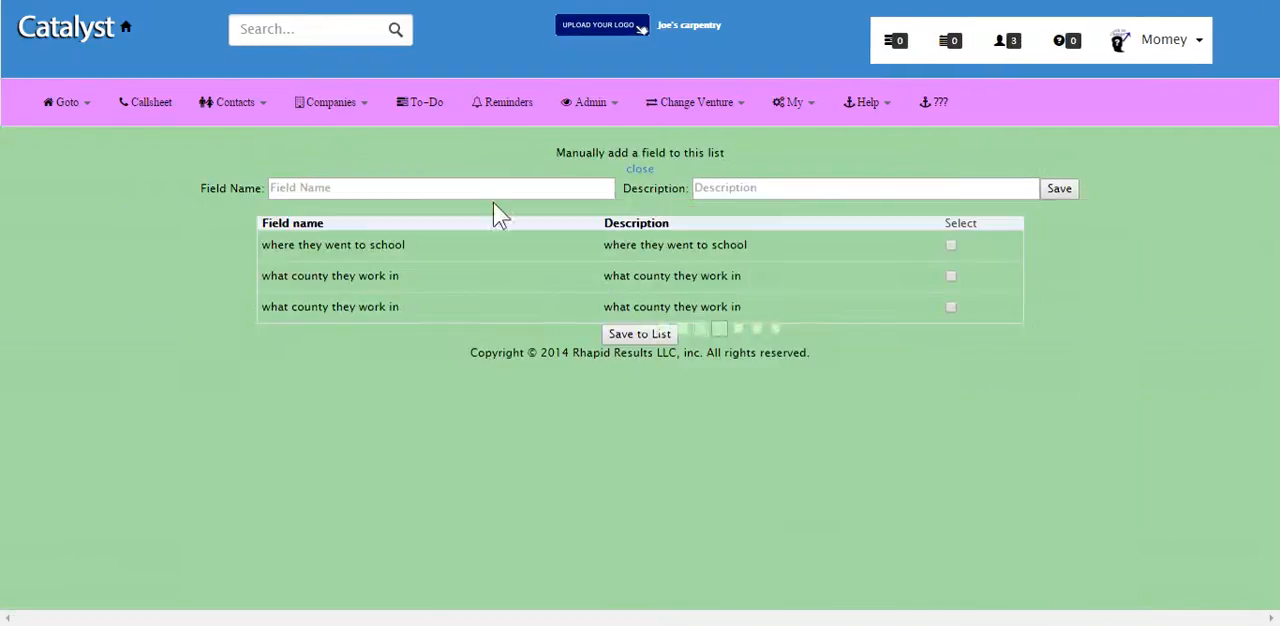
{"action": "left_click", "coordinate": [455, 187]}
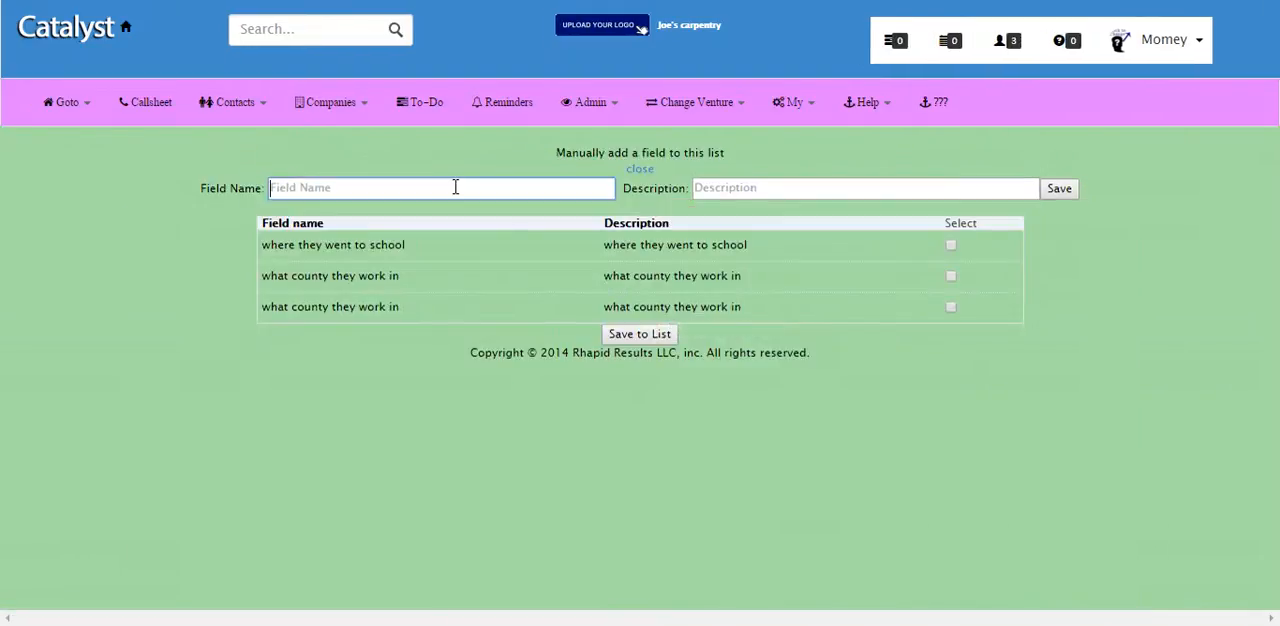
{"action": "left_click", "coordinate": [951, 245]}
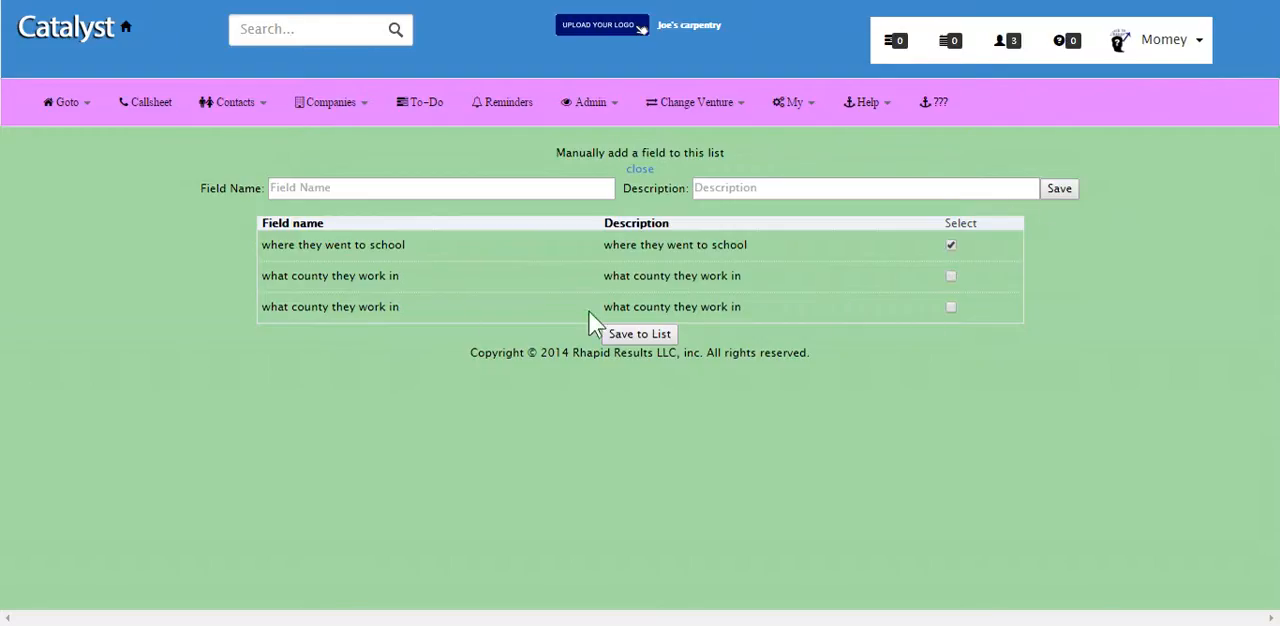
{"action": "left_click", "coordinate": [951, 274]}
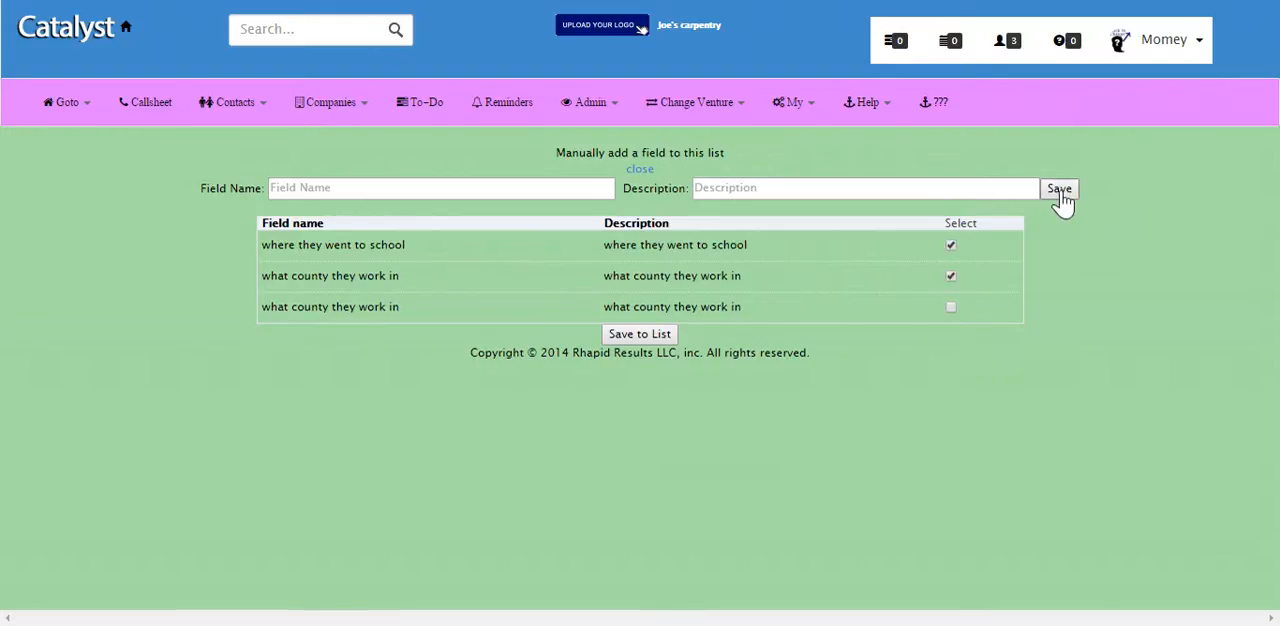
{"action": "left_click", "coordinate": [640, 334]}
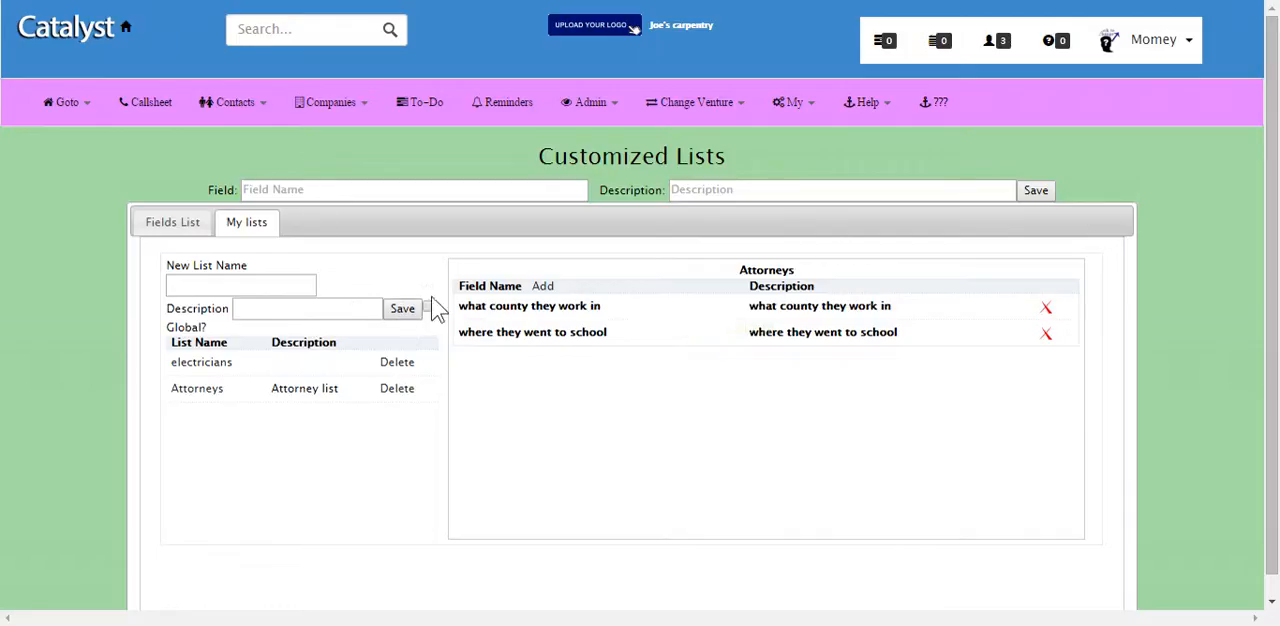
Step: From the Attorneys list, create a field "what type of law they practice" with the description "What type of law they practice"
{"action": "left_click", "coordinate": [543, 287]}
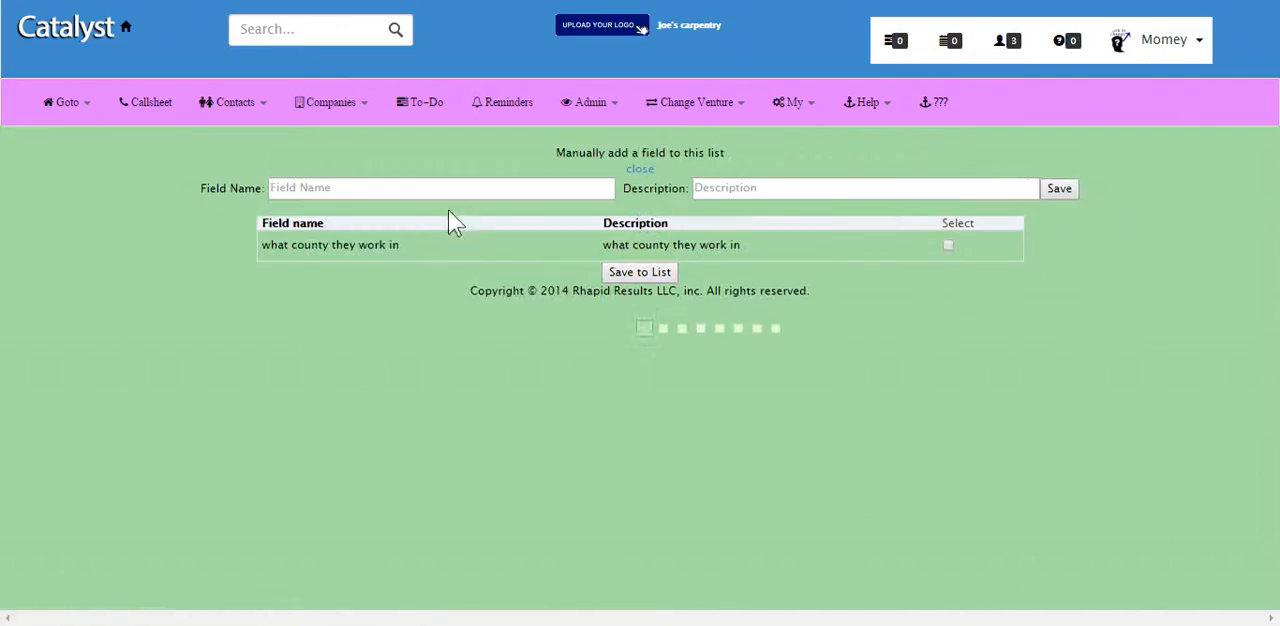
{"action": "left_click", "coordinate": [441, 189]}
{"action": "type", "text": "what type o"}
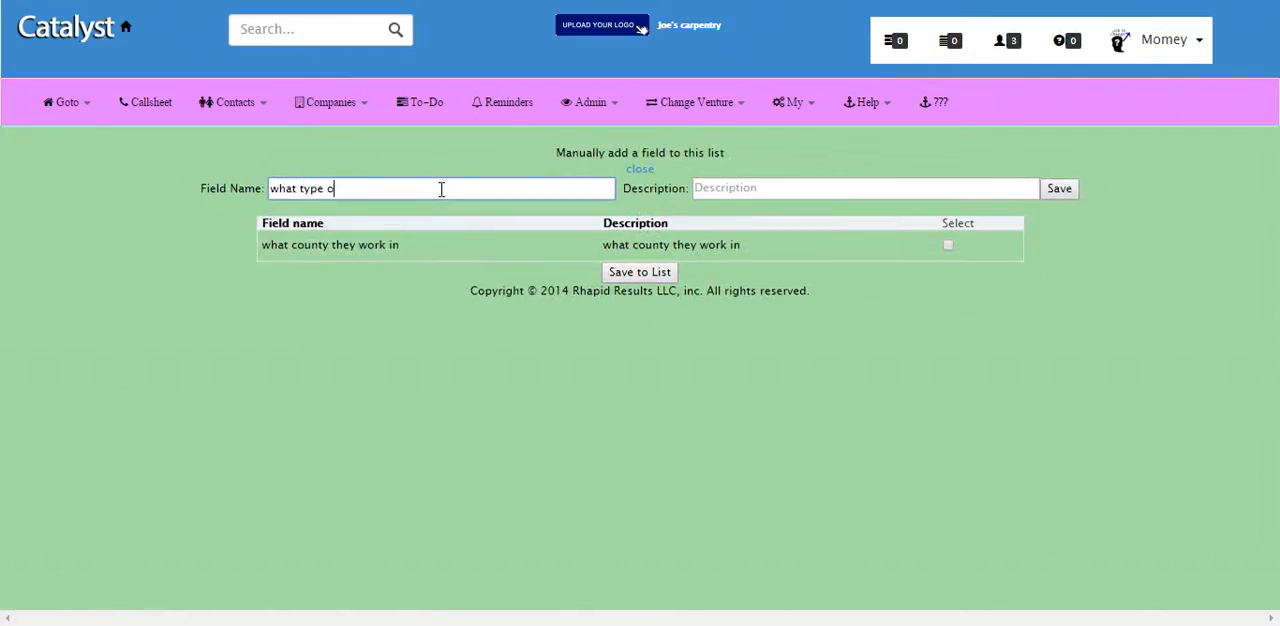
{"action": "type", "text": "f law they practice"}
{"action": "left_click", "coordinate": [815, 188]}
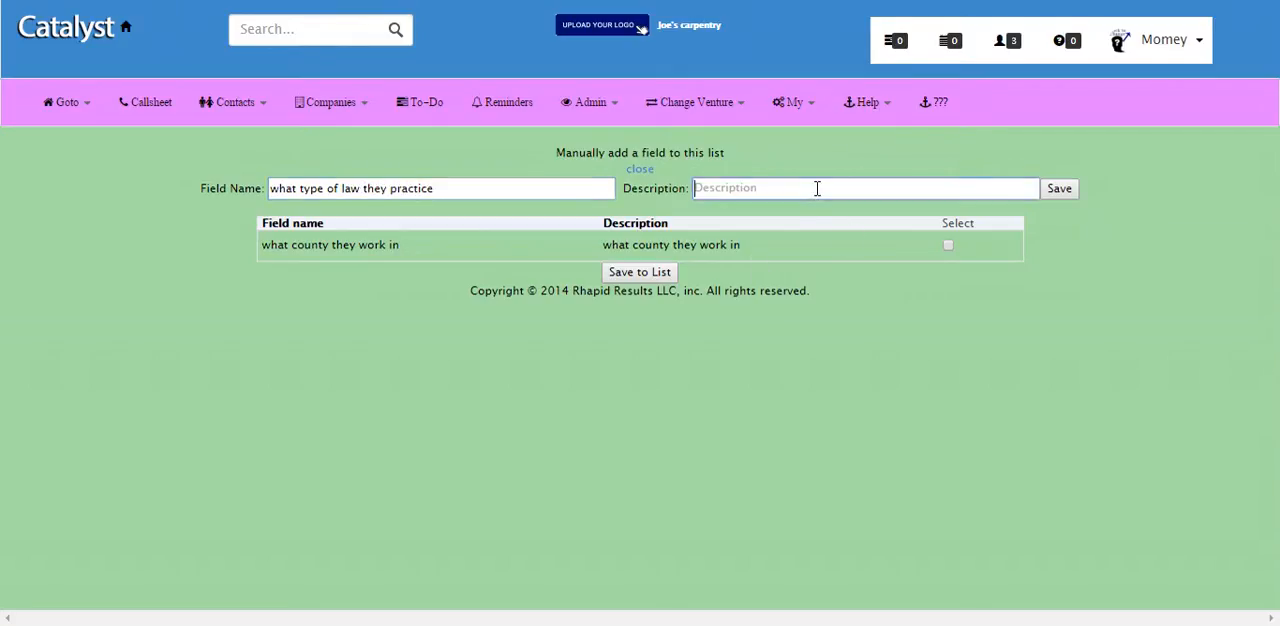
{"action": "type", "text": "What type of law they practi"}
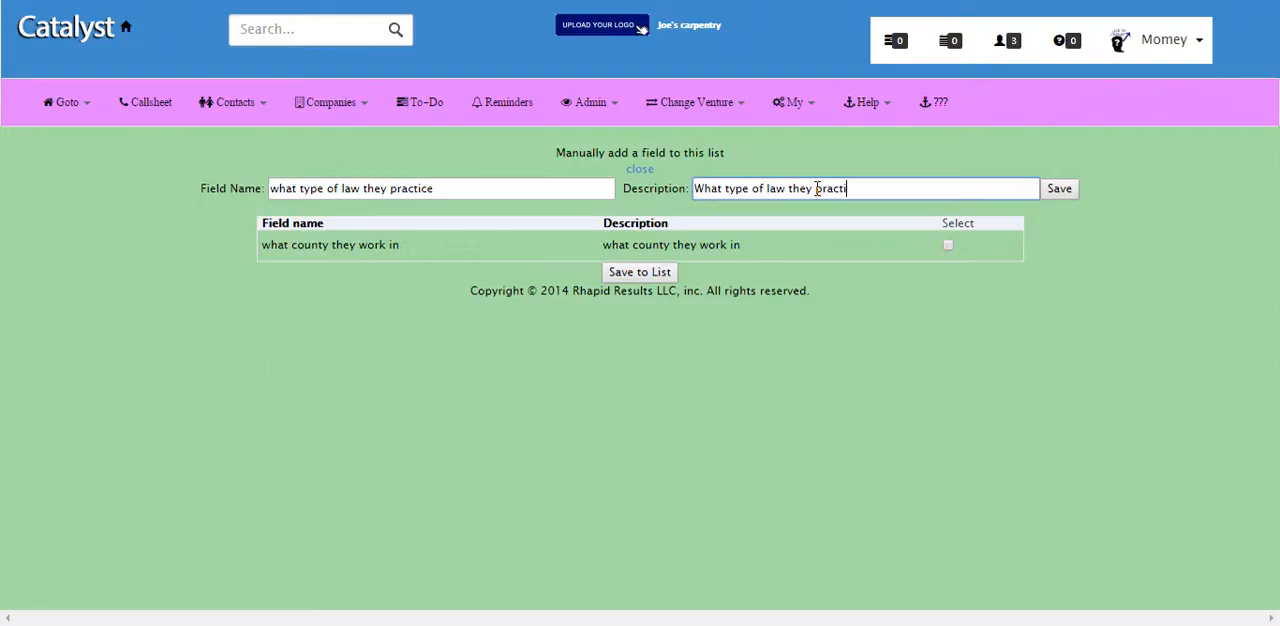
{"action": "type", "text": "ce"}
{"action": "left_click", "coordinate": [1059, 188]}
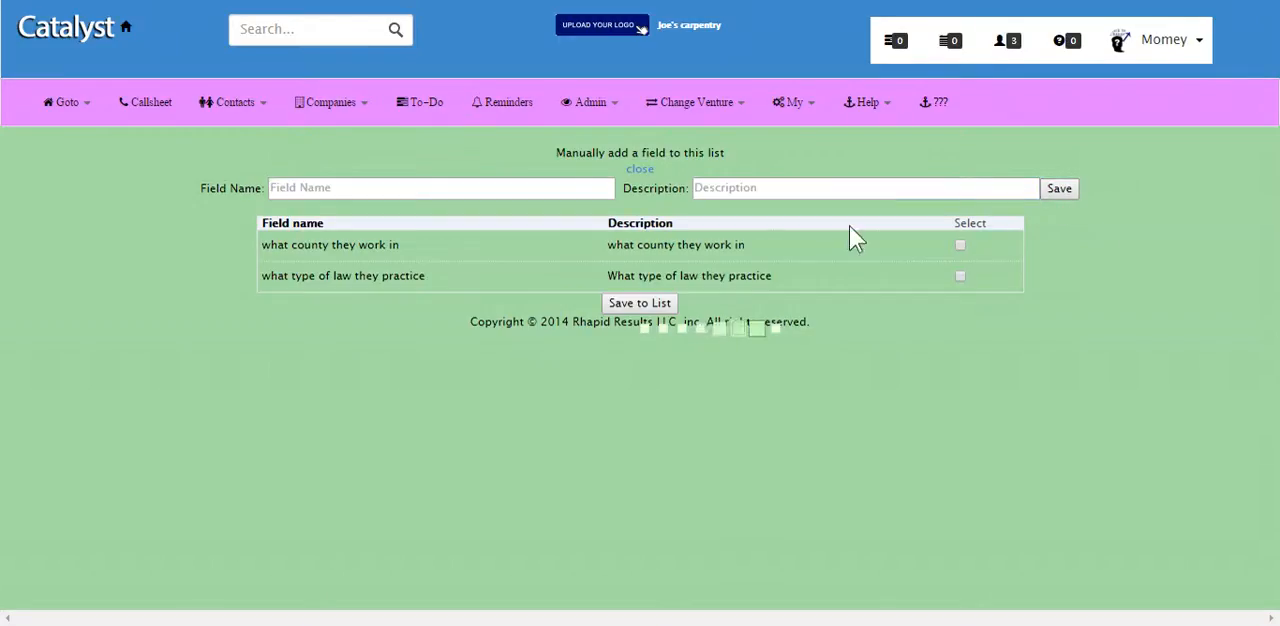
Step: Create two more selectable fields for the Attorneys list, "Divorce" and "Bankruptcy", without descriptions
{"action": "left_click", "coordinate": [379, 187]}
{"action": "type", "text": "Divorce"}
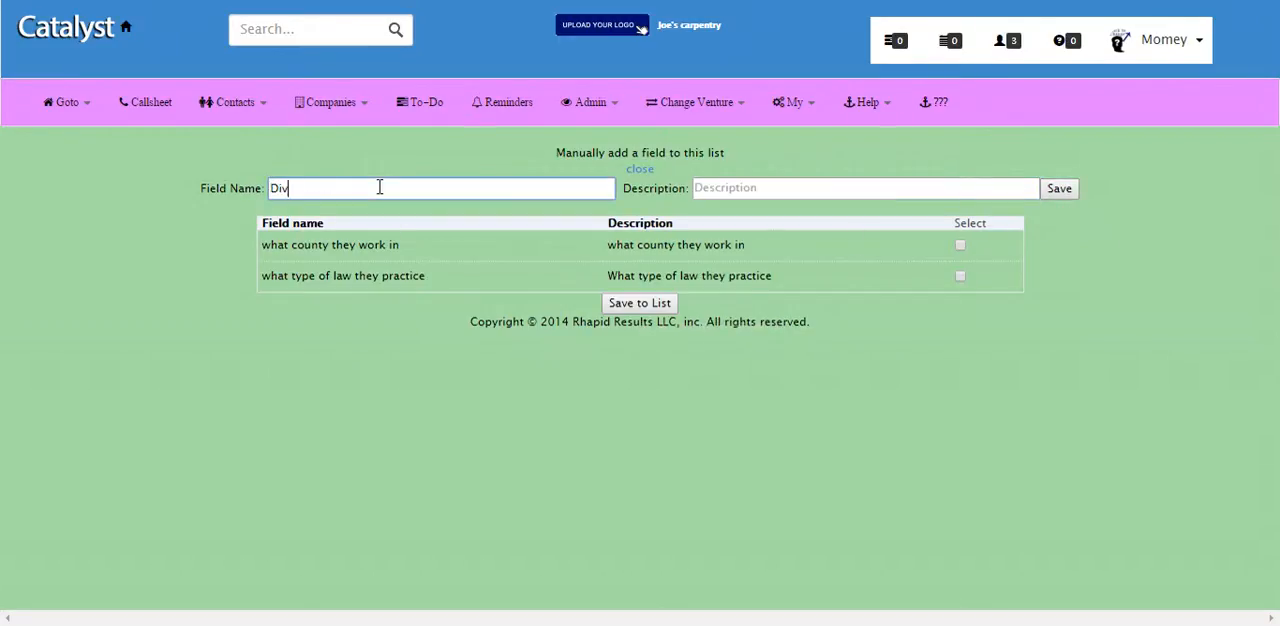
{"action": "left_click", "coordinate": [1059, 188]}
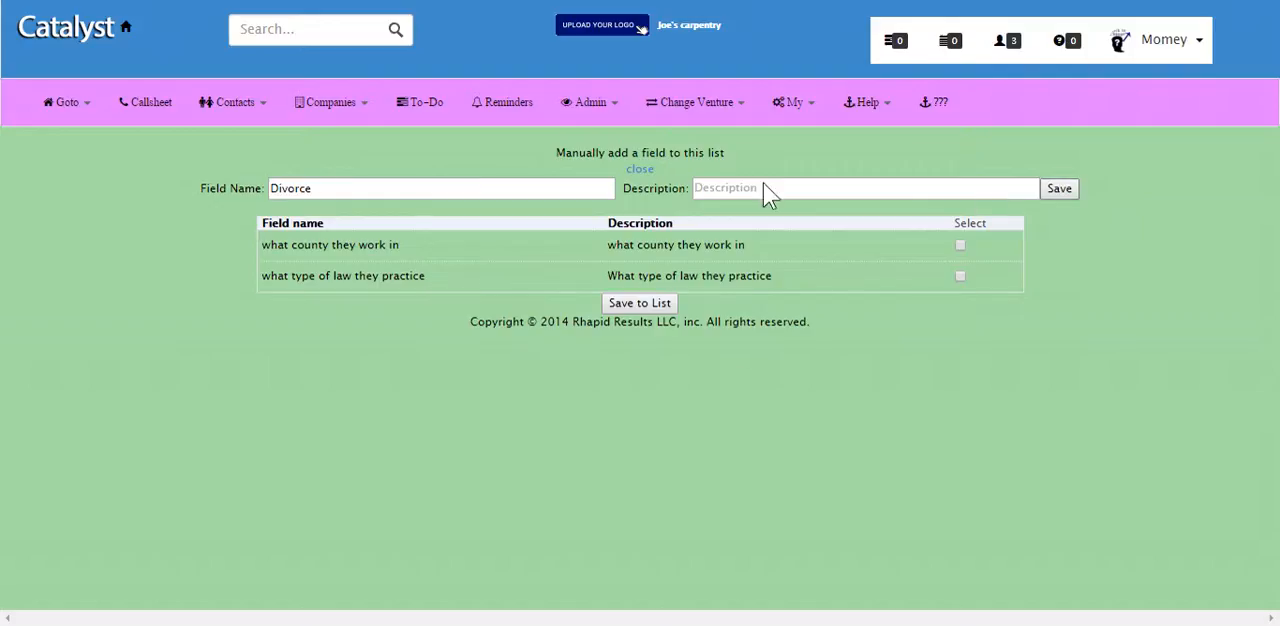
{"action": "left_click", "coordinate": [412, 189]}
{"action": "type", "text": "Ban"}
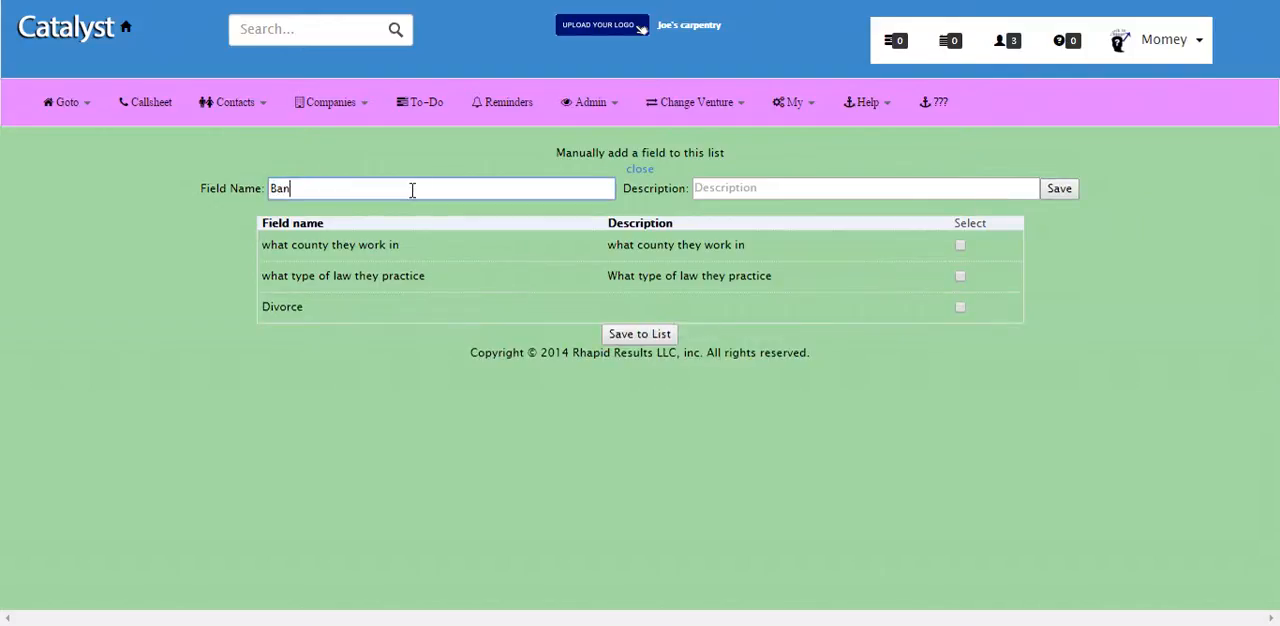
{"action": "type", "text": "kruptcy"}
{"action": "left_click", "coordinate": [1059, 188]}
Step: Create the fields "DUI" and "Criminal" for the Attorneys list, without descriptions
{"action": "left_click", "coordinate": [358, 193]}
{"action": "type", "text": "DUI"}
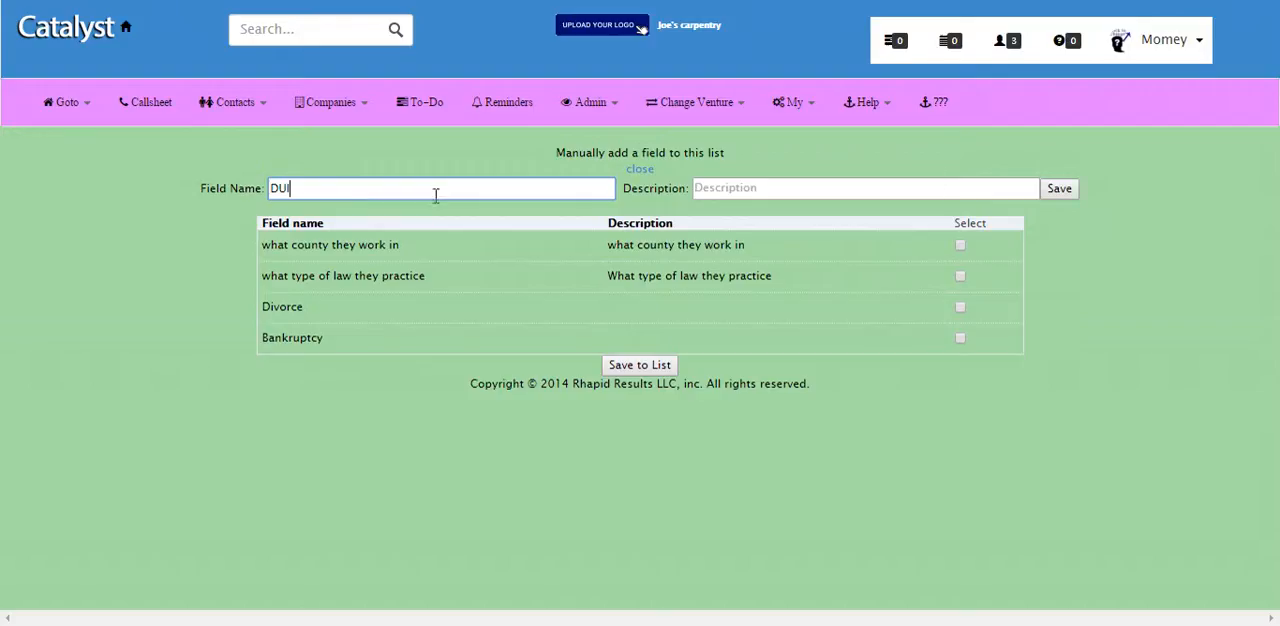
{"action": "left_click", "coordinate": [1065, 190]}
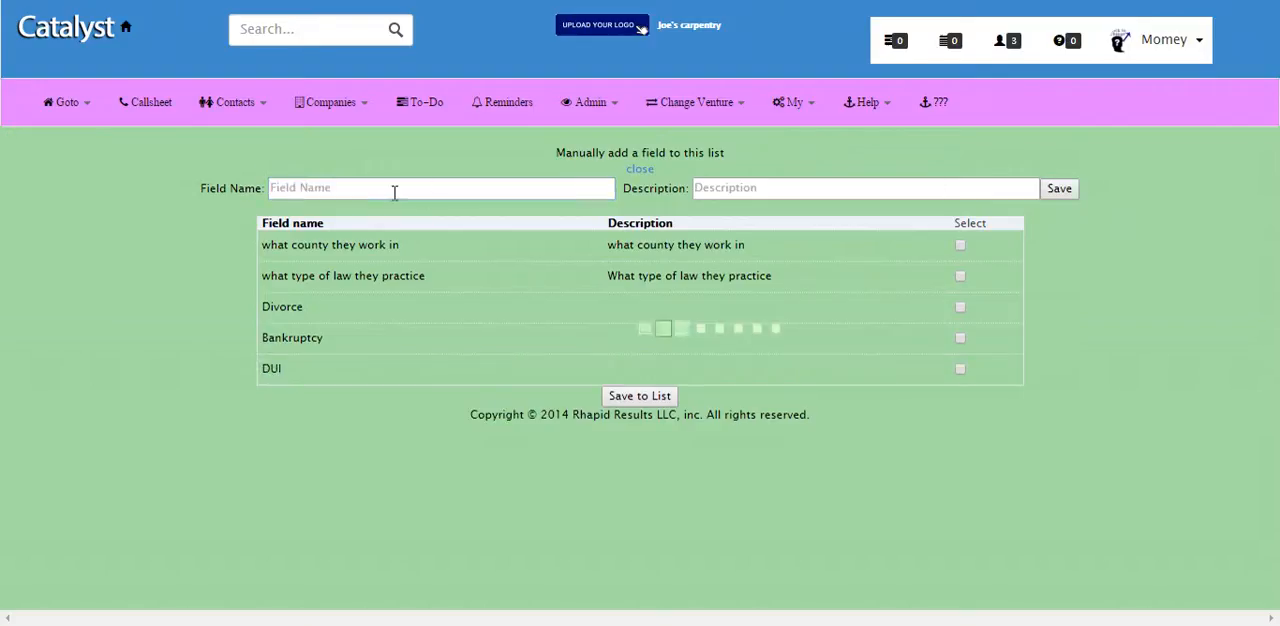
{"action": "left_click", "coordinate": [395, 193]}
{"action": "type", "text": "Crim"}
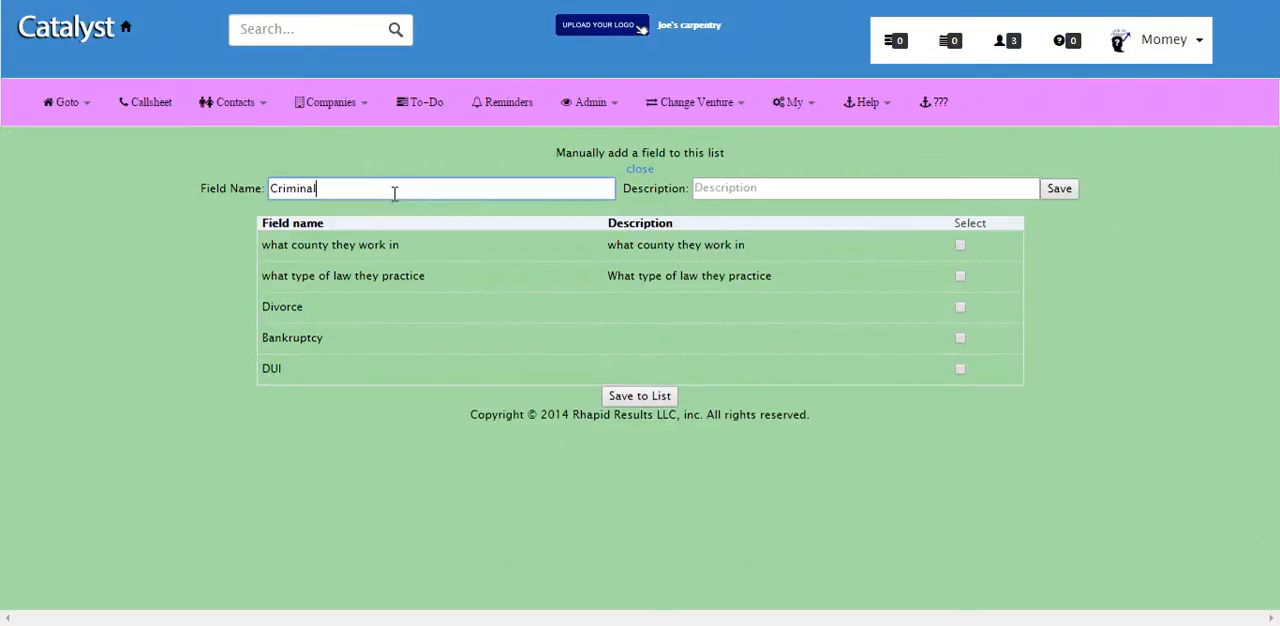
{"action": "type", "text": "inal"}
{"action": "left_click", "coordinate": [1060, 190]}
Step: Create a "Civil" field and save Divorce, Bankruptcy, DUI, Criminal and Civil to the Attorneys list
{"action": "left_click", "coordinate": [447, 193]}
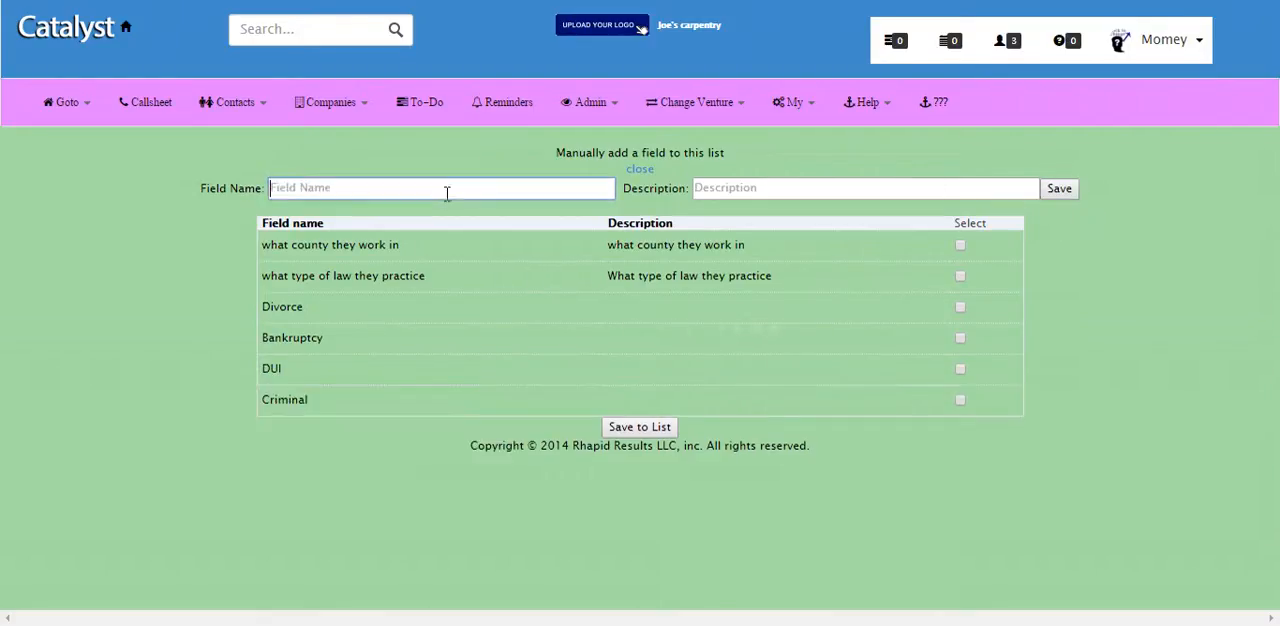
{"action": "type", "text": "Civil"}
{"action": "left_click", "coordinate": [1060, 192]}
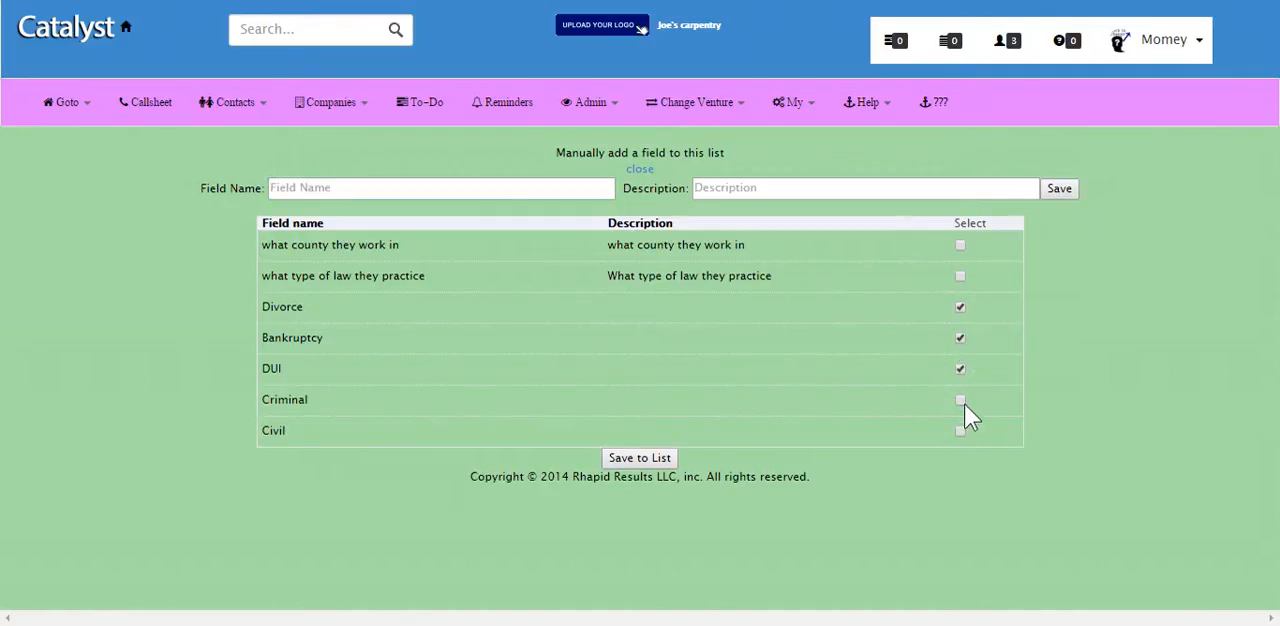
{"action": "left_click", "coordinate": [647, 466]}
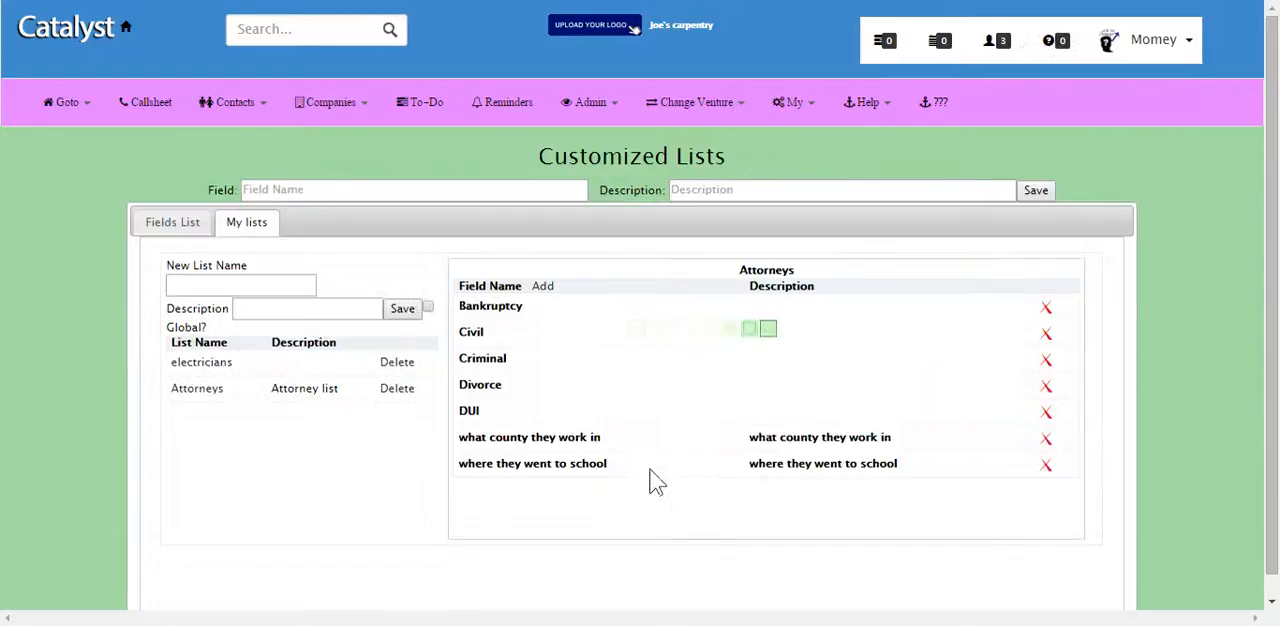
Step: Rename the second company in the active companies list as "joe's law firm" and save its details
{"action": "left_click", "coordinate": [322, 104]}
{"action": "left_click", "coordinate": [325, 142]}
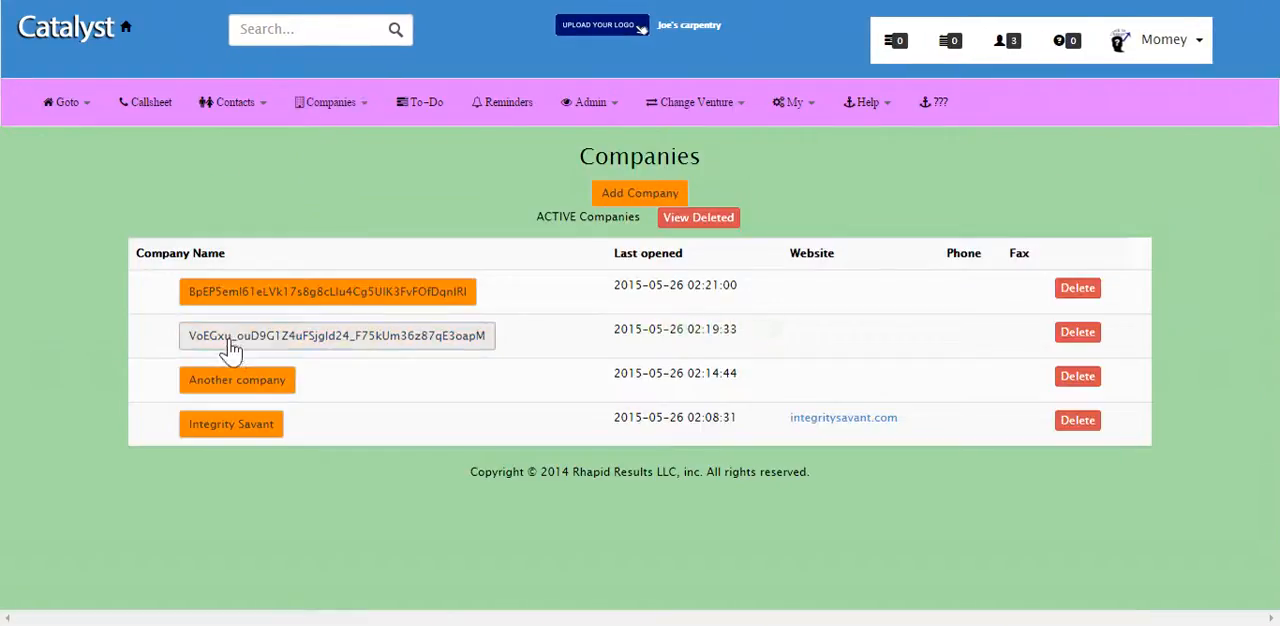
{"action": "left_click", "coordinate": [258, 340]}
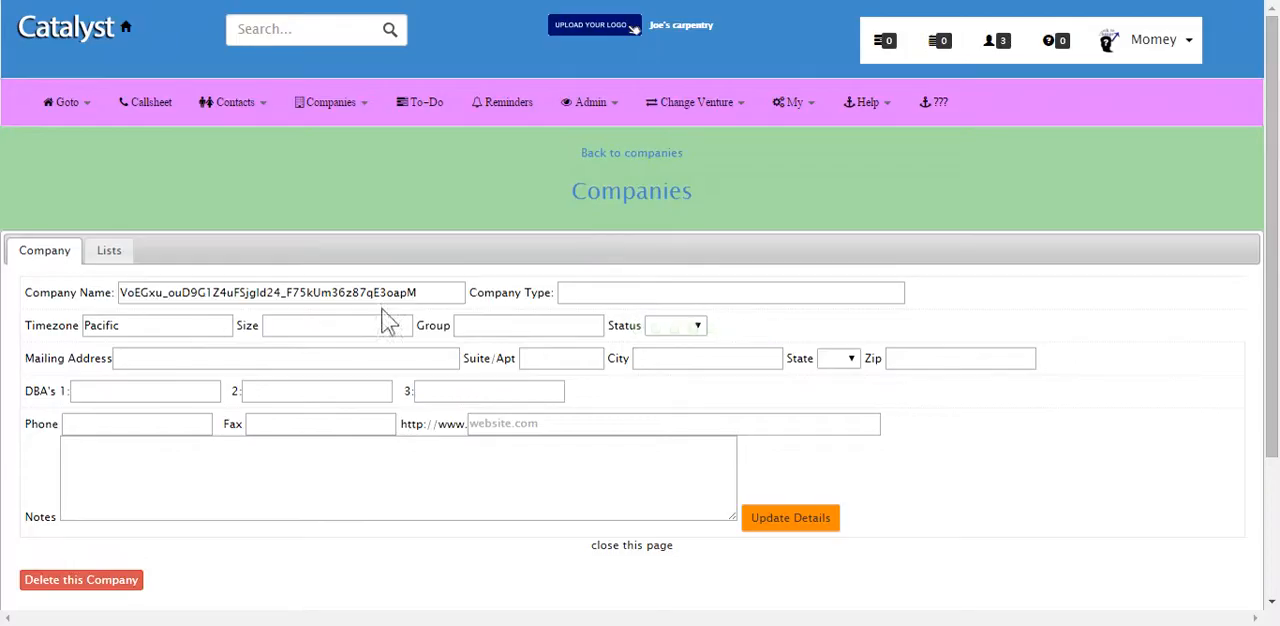
{"action": "left_click_drag", "start_coordinate": [455, 292], "coordinate": [8, 270]}
{"action": "key", "text": "BackSpace"}
{"action": "type", "text": "joe's law firm"}
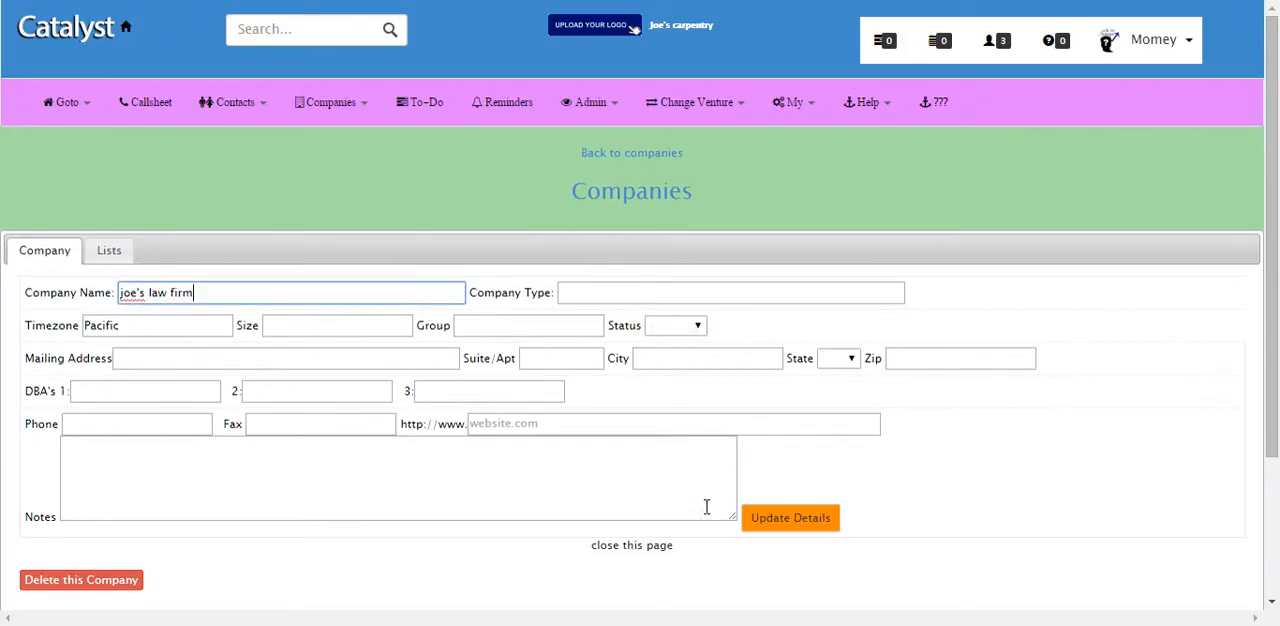
{"action": "left_click", "coordinate": [760, 524]}
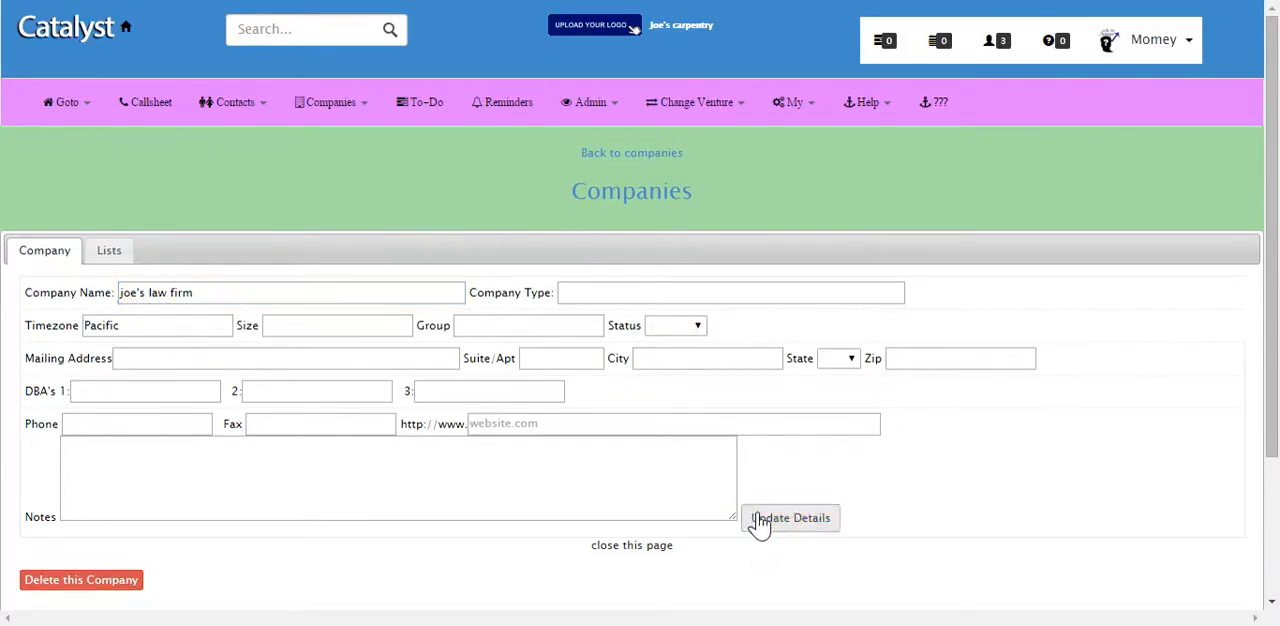
Step: Try to set the company type of joe's law firm to "law firm" and save the details
{"action": "left_click", "coordinate": [601, 292]}
{"action": "type", "text": "law firm"}
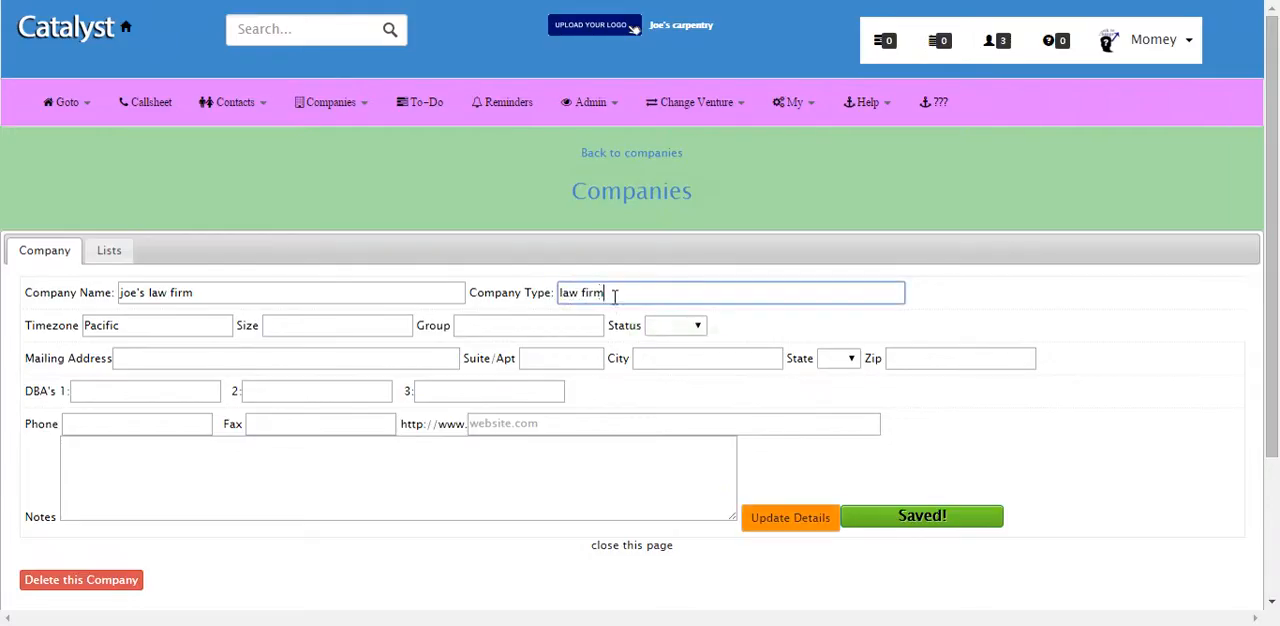
{"action": "left_click", "coordinate": [806, 529]}
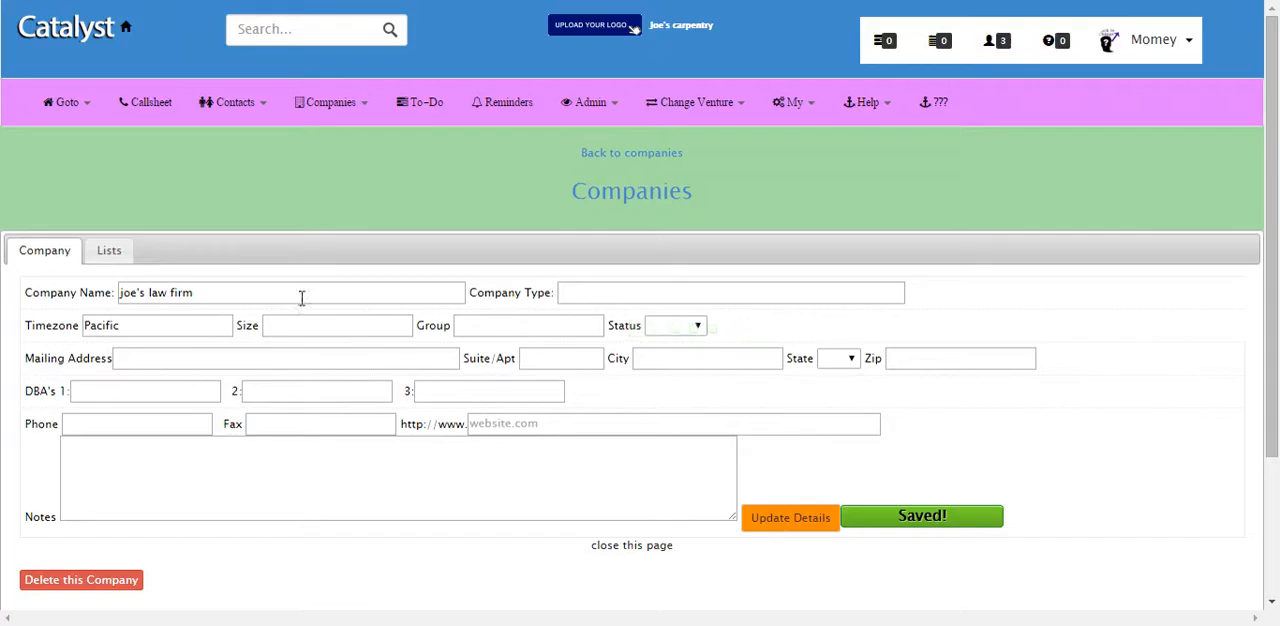
Step: Add the Attorneys list to joe's law firm and refresh the company's lists
{"action": "left_click", "coordinate": [110, 251]}
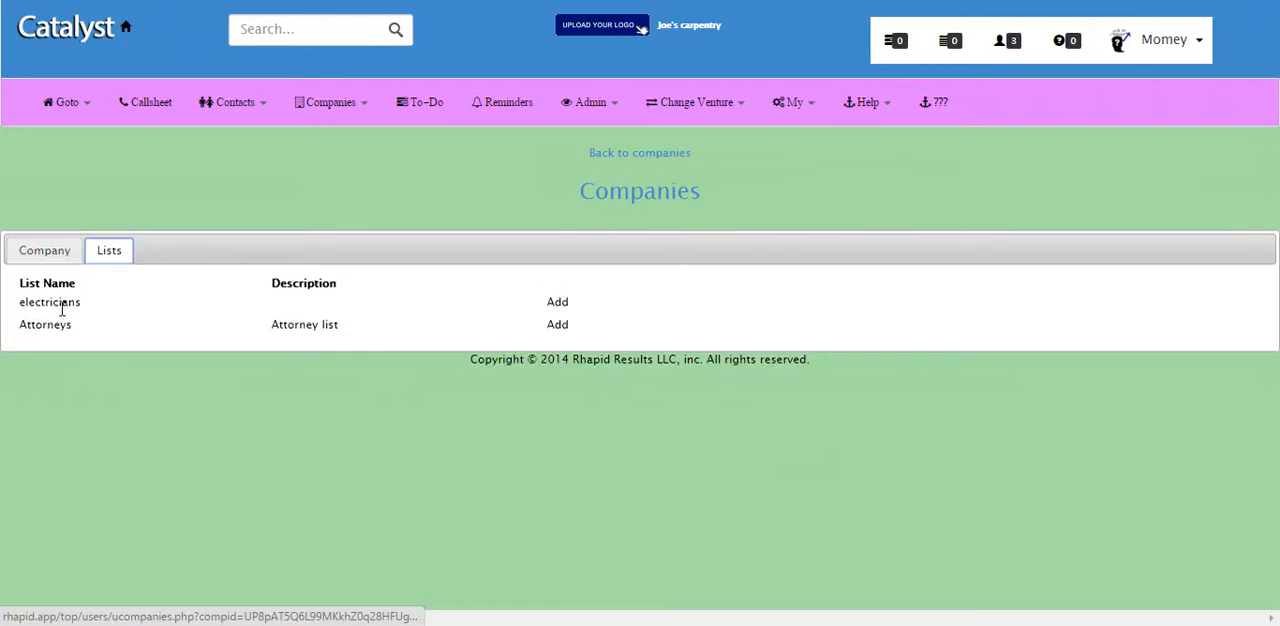
{"action": "left_click", "coordinate": [558, 326]}
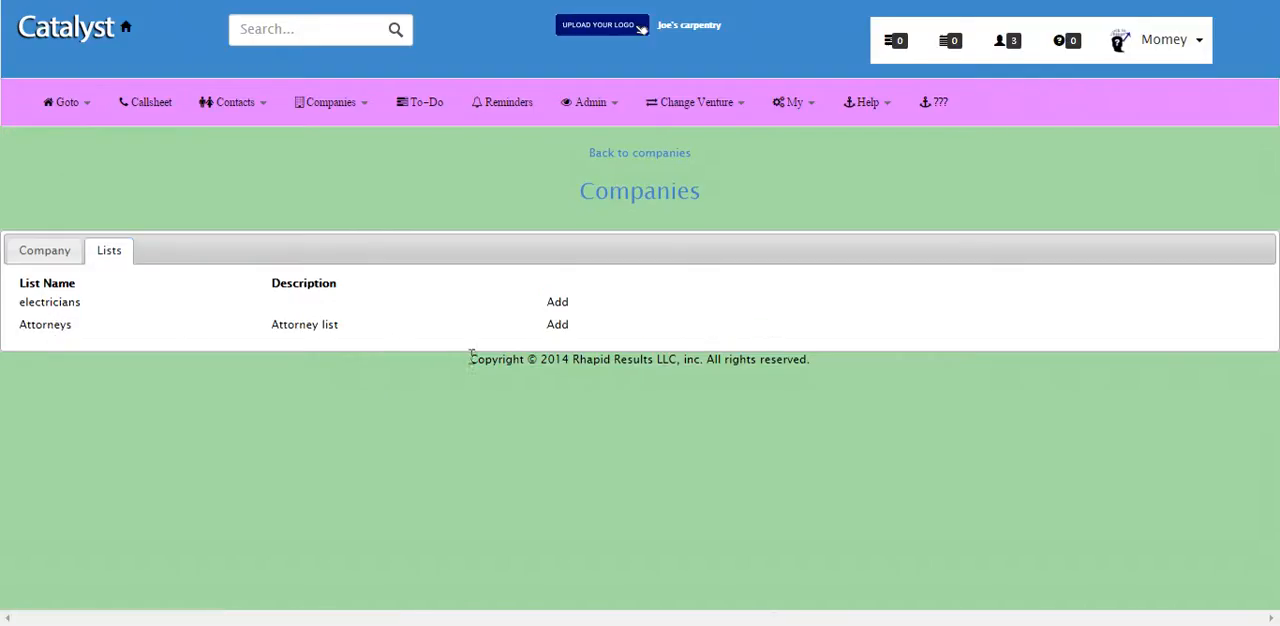
{"action": "left_click", "coordinate": [557, 326]}
{"action": "left_click", "coordinate": [46, 256]}
{"action": "left_click", "coordinate": [109, 251]}
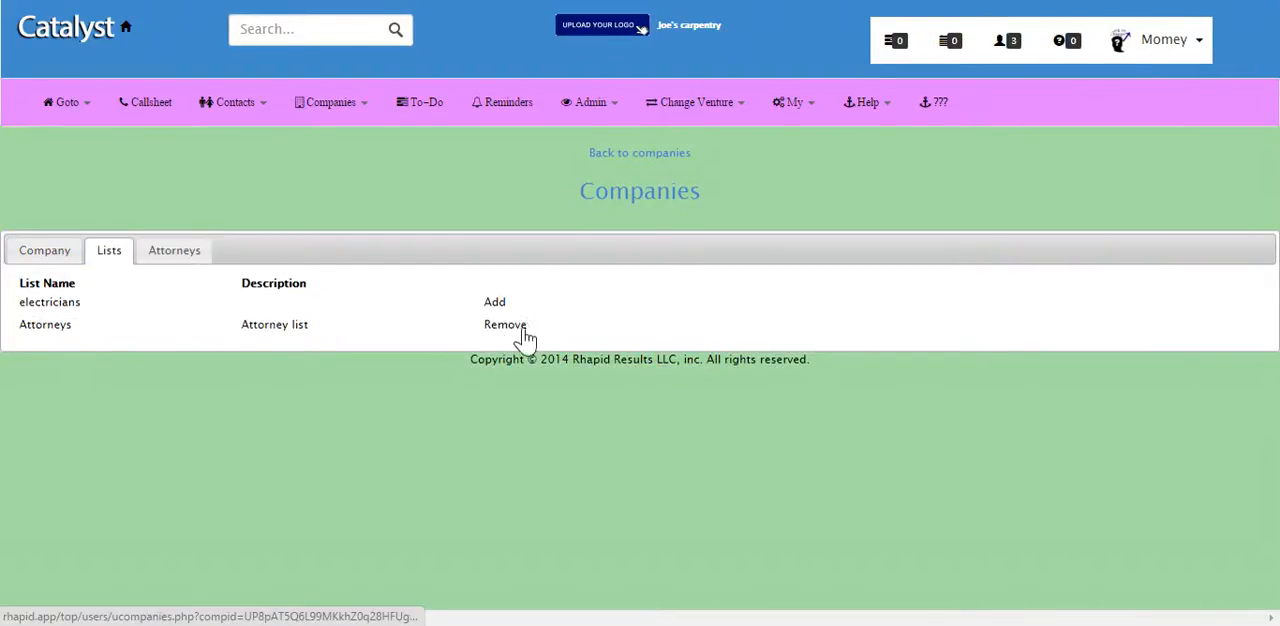
Step: In the firm's Attorneys list, set Bankruptcy to yes, Civil to no, Criminal to yes and Divorce to no
{"action": "left_click", "coordinate": [176, 256]}
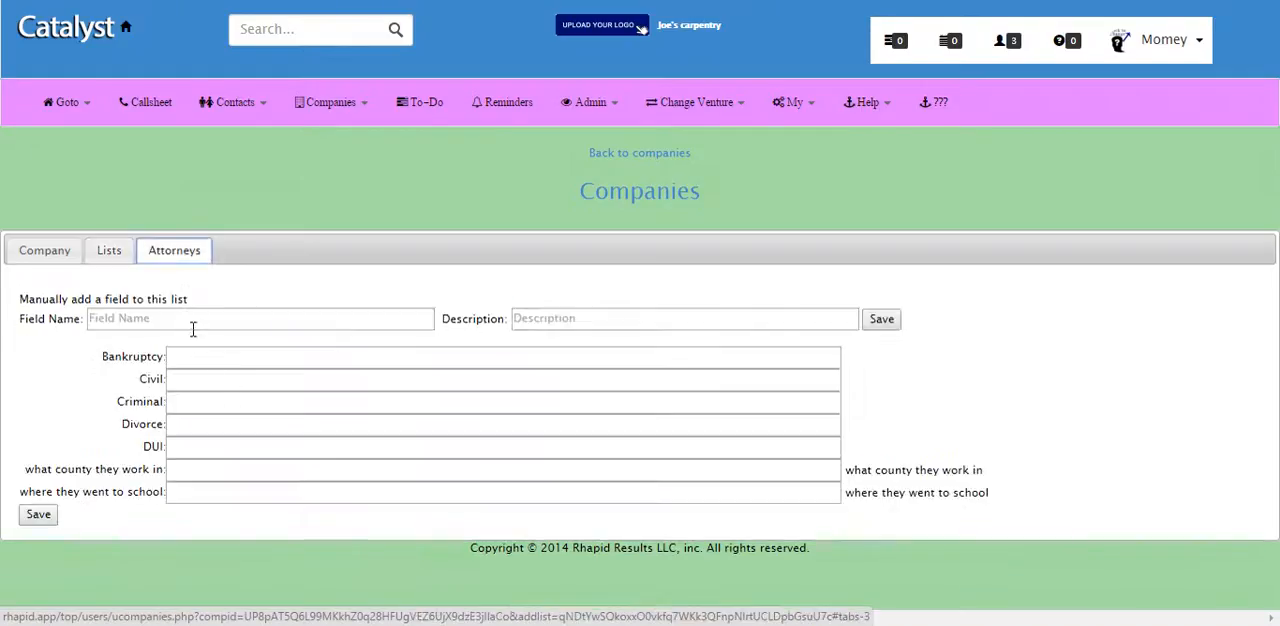
{"action": "left_click", "coordinate": [214, 364]}
{"action": "left_click", "coordinate": [217, 381]}
{"action": "left_click", "coordinate": [215, 358]}
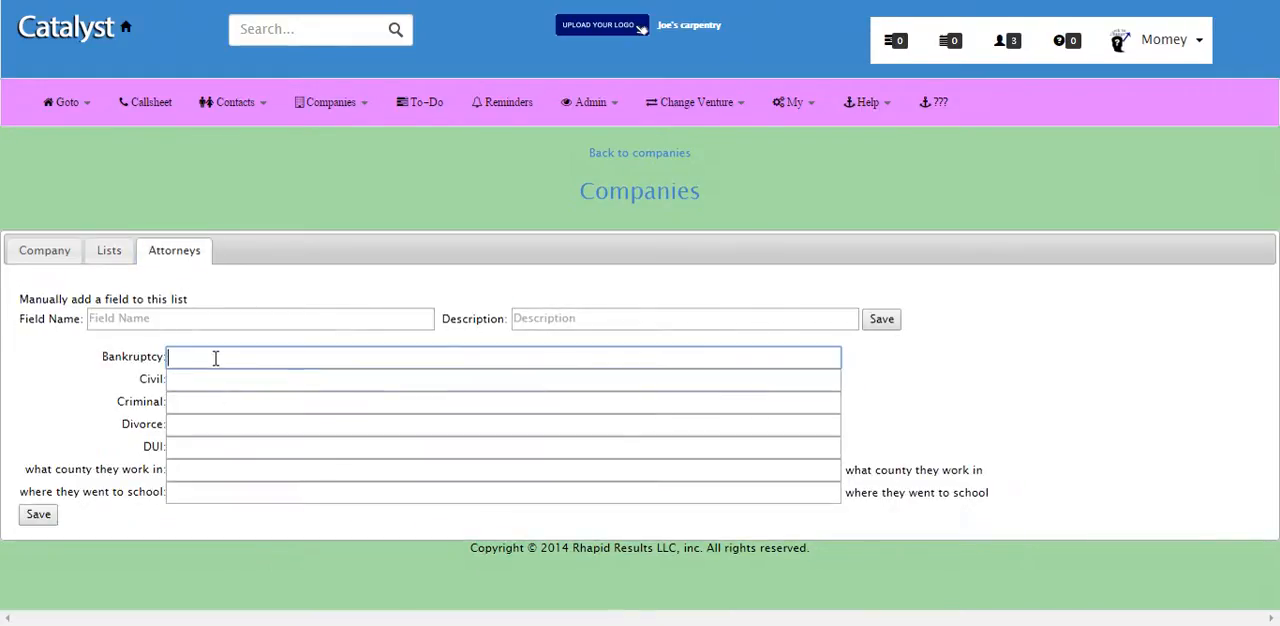
{"action": "type", "text": "yesno"}
{"action": "key", "text": "BackSpace"}
{"action": "key", "text": "BackSpace"}
{"action": "left_click", "coordinate": [207, 381]}
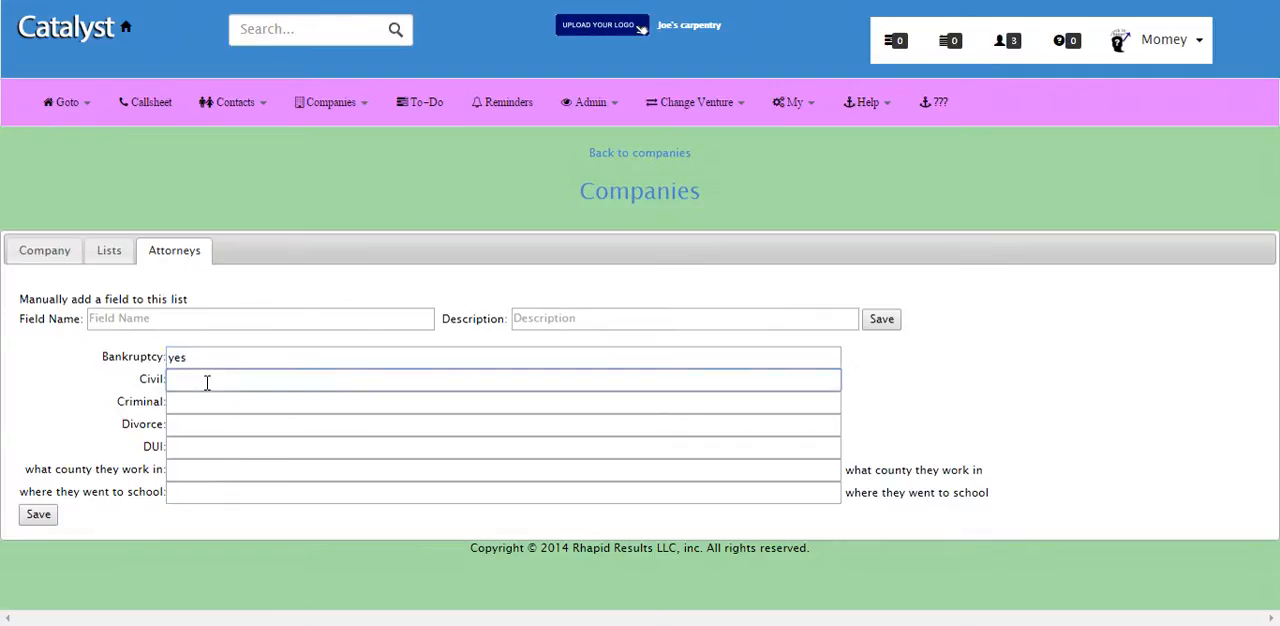
{"action": "type", "text": "no"}
{"action": "left_click", "coordinate": [201, 403]}
{"action": "type", "text": "yes"}
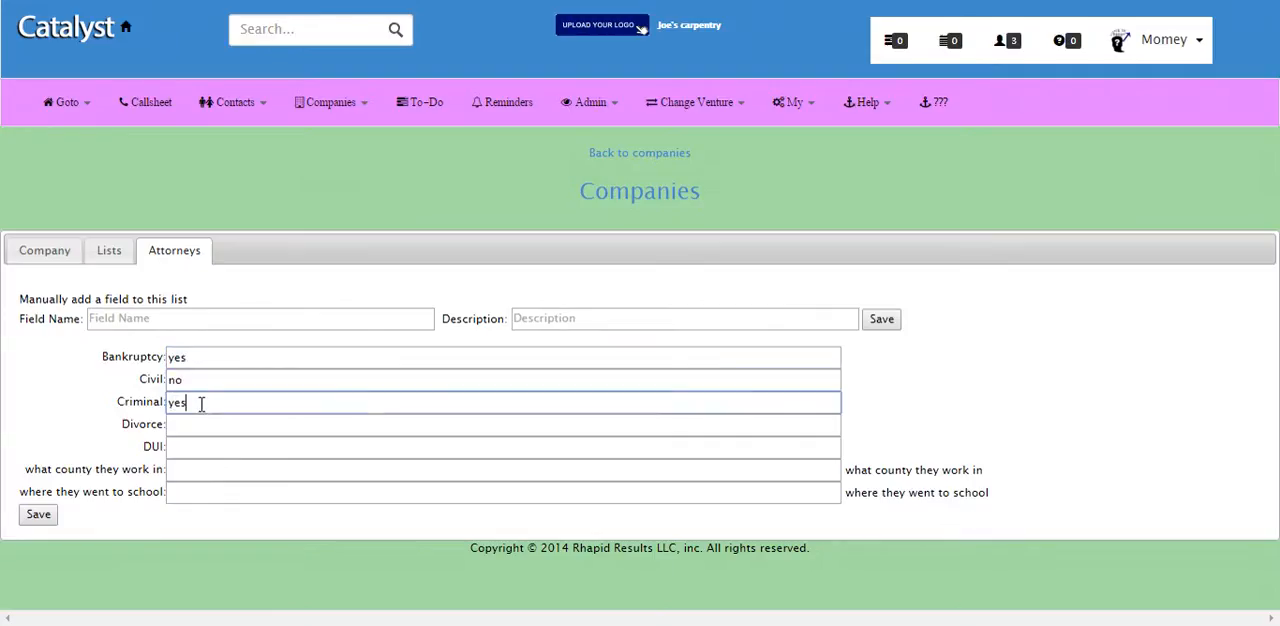
{"action": "left_click", "coordinate": [210, 418]}
{"action": "type", "text": "mo"}
{"action": "key", "text": "BackSpace"}
{"action": "key", "text": "BackSpace"}
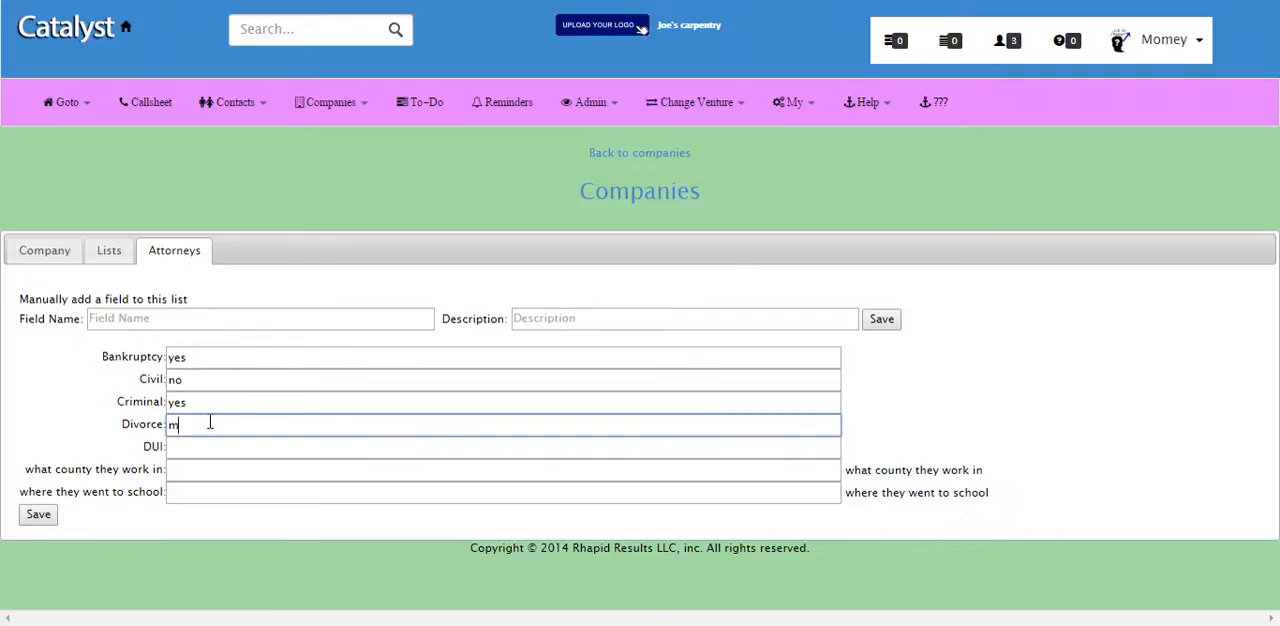
{"action": "type", "text": "no"}
{"action": "left_click", "coordinate": [205, 450]}
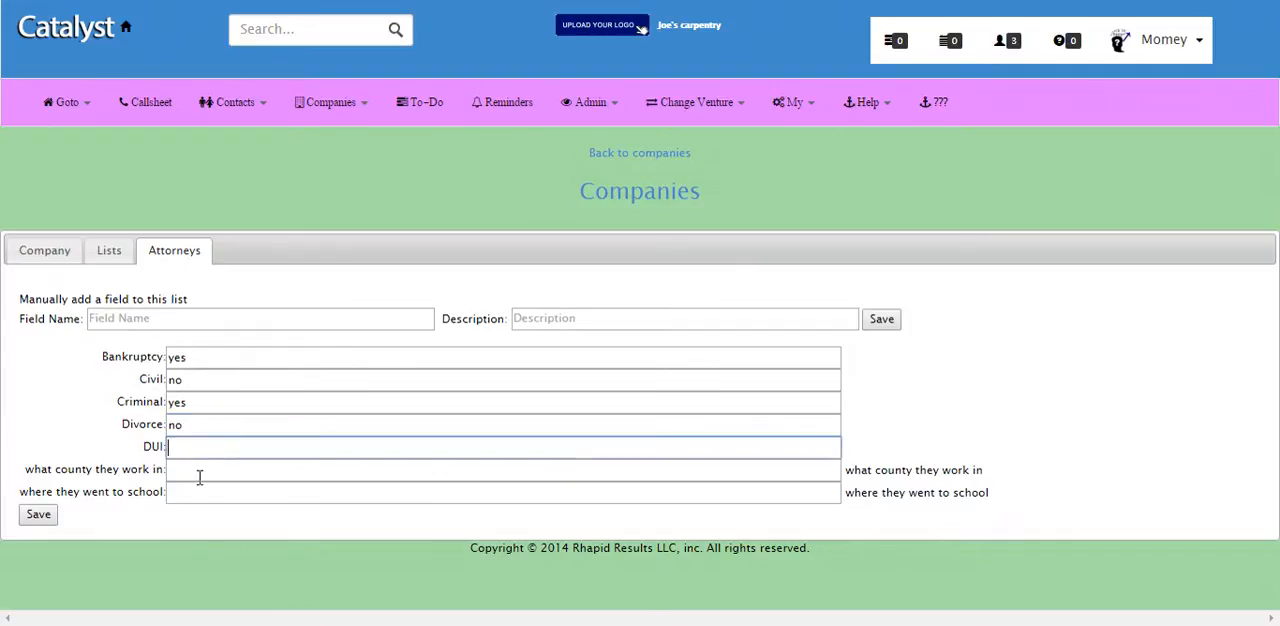
{"action": "left_click", "coordinate": [196, 491]}
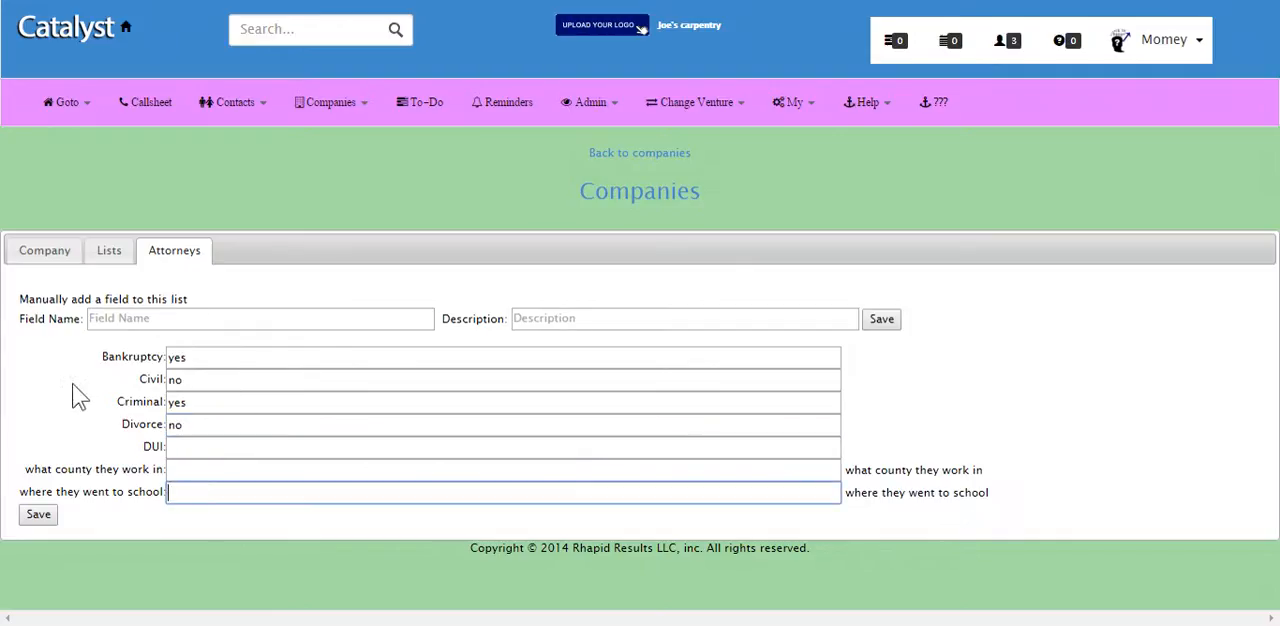
Step: Save the entered attorney values and manually add a field named "all types of law they practice" to the list
{"action": "left_click", "coordinate": [152, 318]}
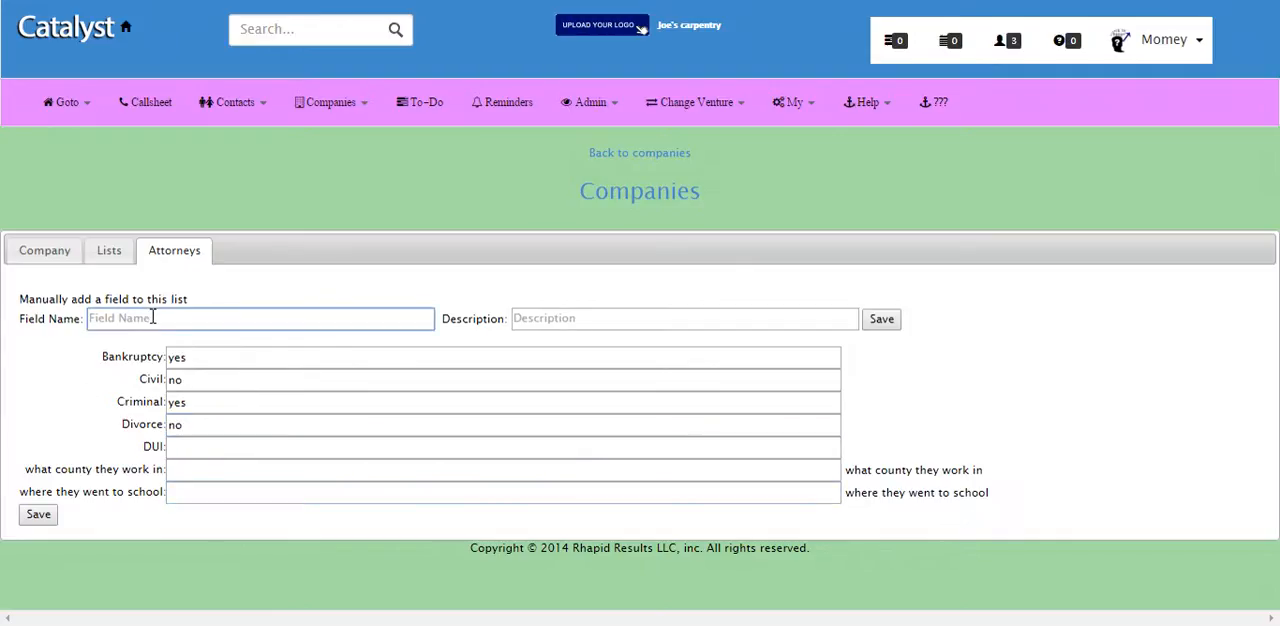
{"action": "type", "text": "all types of law they practic"}
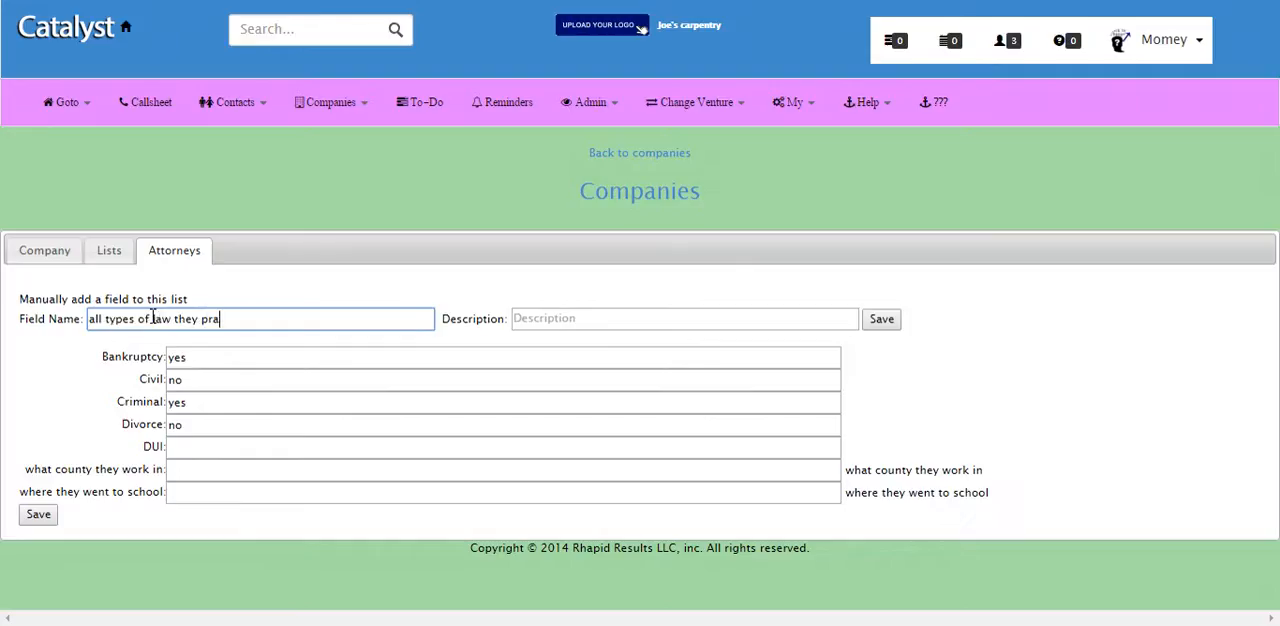
{"action": "left_click", "coordinate": [36, 517]}
{"action": "type", "text": "all types of law they practice"}
{"action": "left_click", "coordinate": [878, 317]}
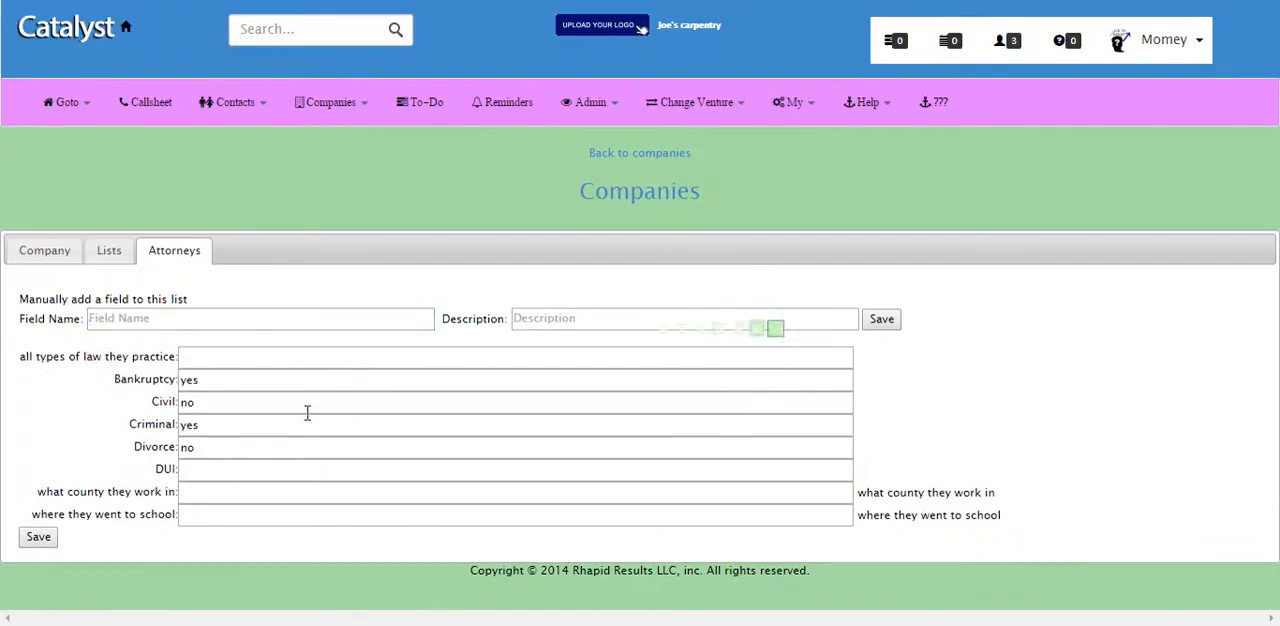
Step: Enter "bk, civil, criminal, divorce" as all types of law they practice and save the values
{"action": "left_click", "coordinate": [219, 357]}
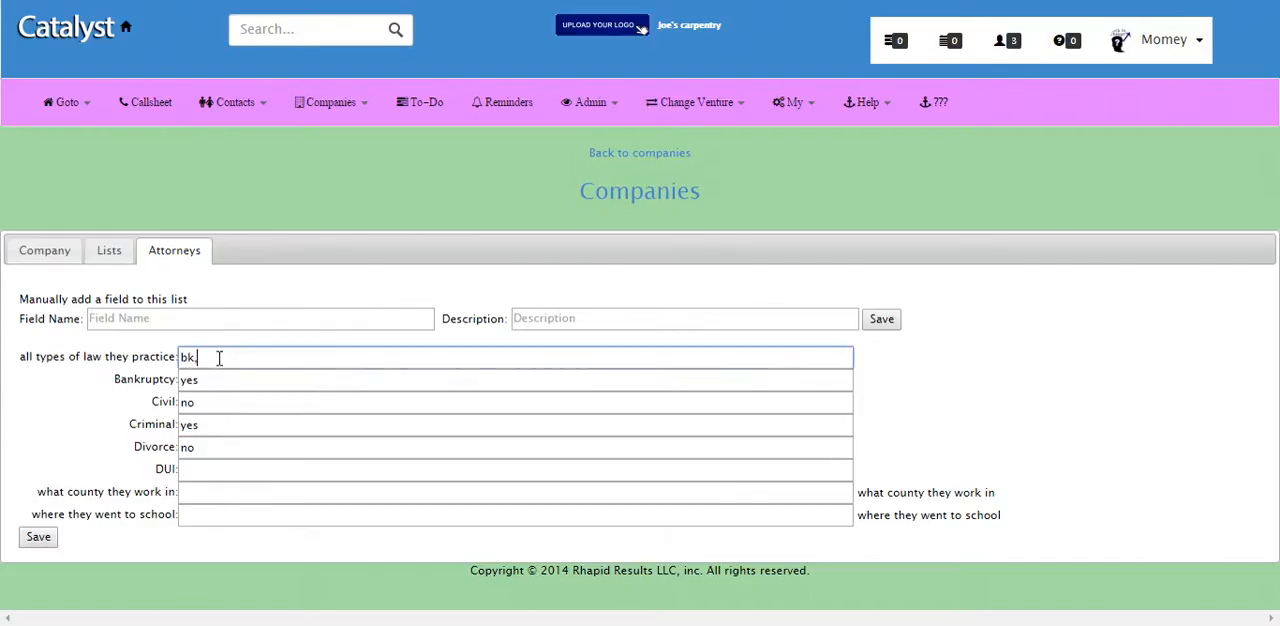
{"action": "type", "text": "bk, civil, criminal, divorce"}
{"action": "left_click", "coordinate": [39, 540]}
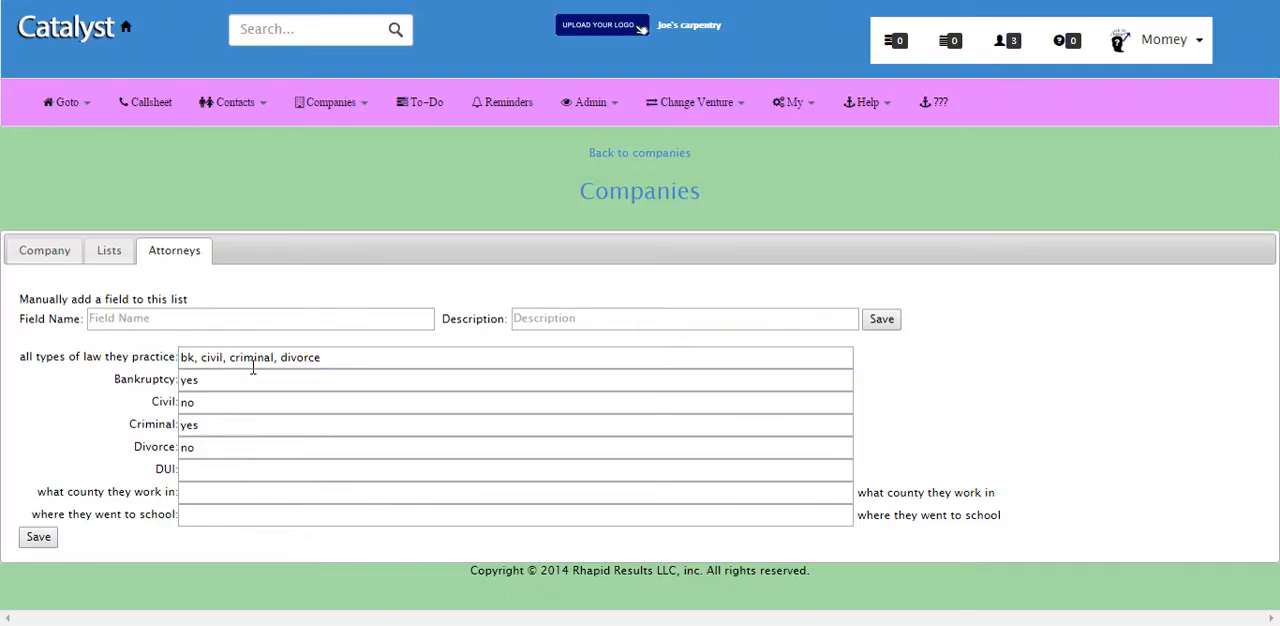
Step: Open the Attorneys list in the customized lists of the company data to check its fields
{"action": "left_click", "coordinate": [575, 104]}
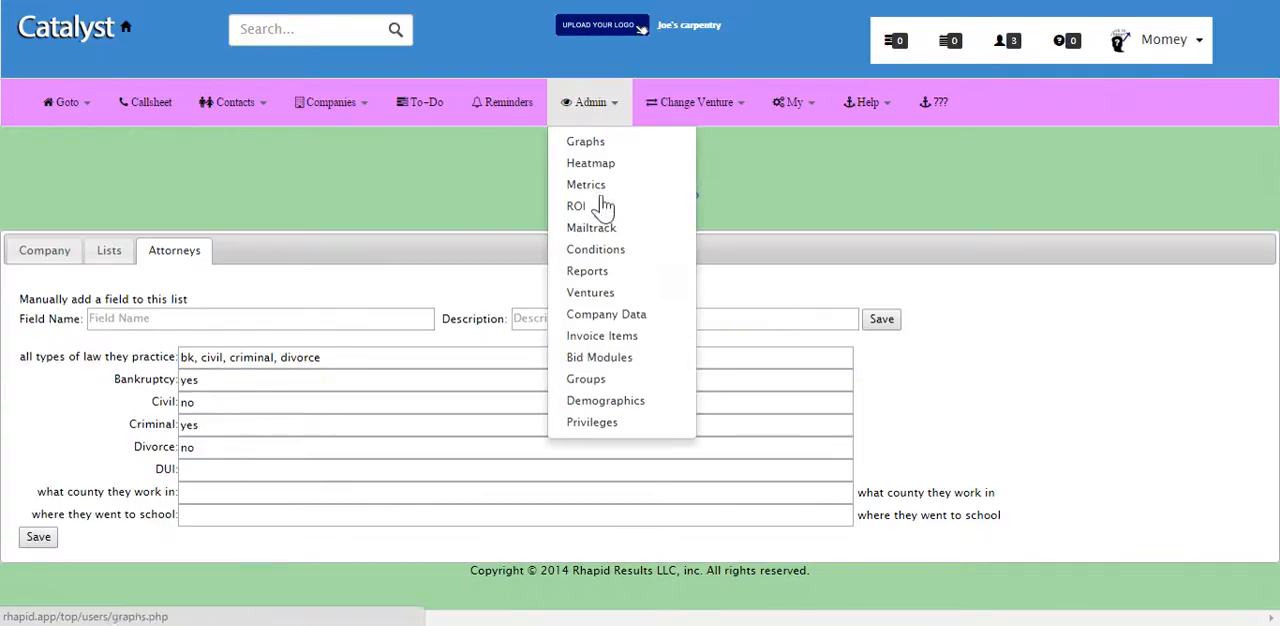
{"action": "left_click", "coordinate": [606, 316]}
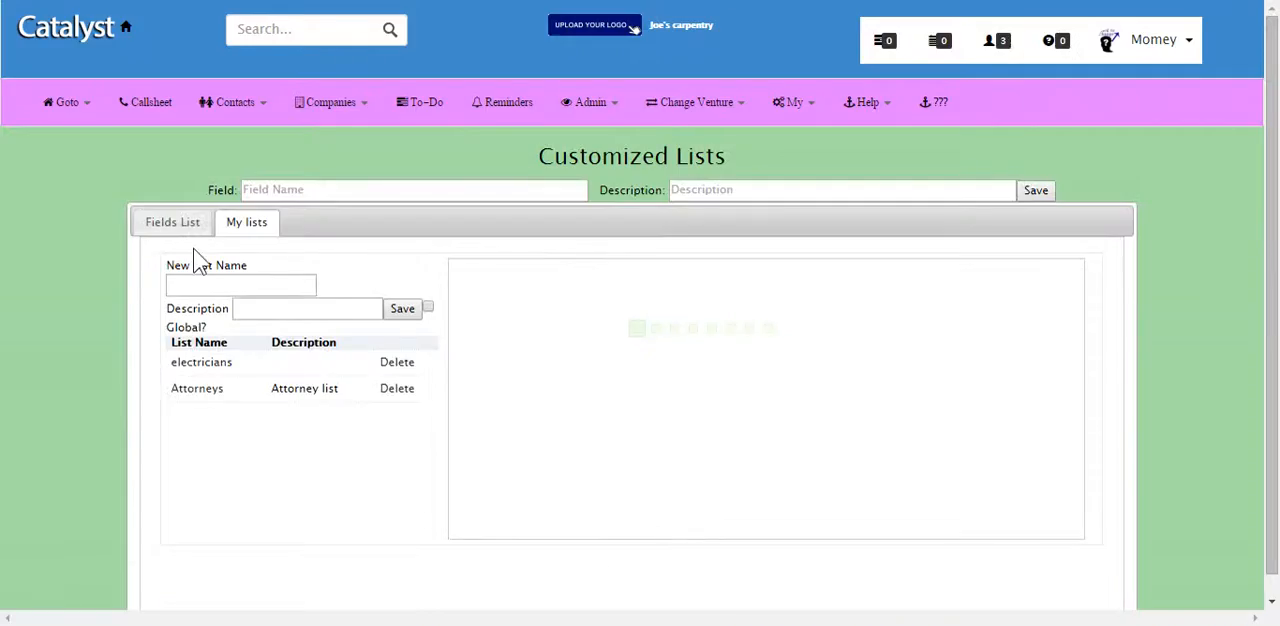
{"action": "left_click", "coordinate": [205, 390]}
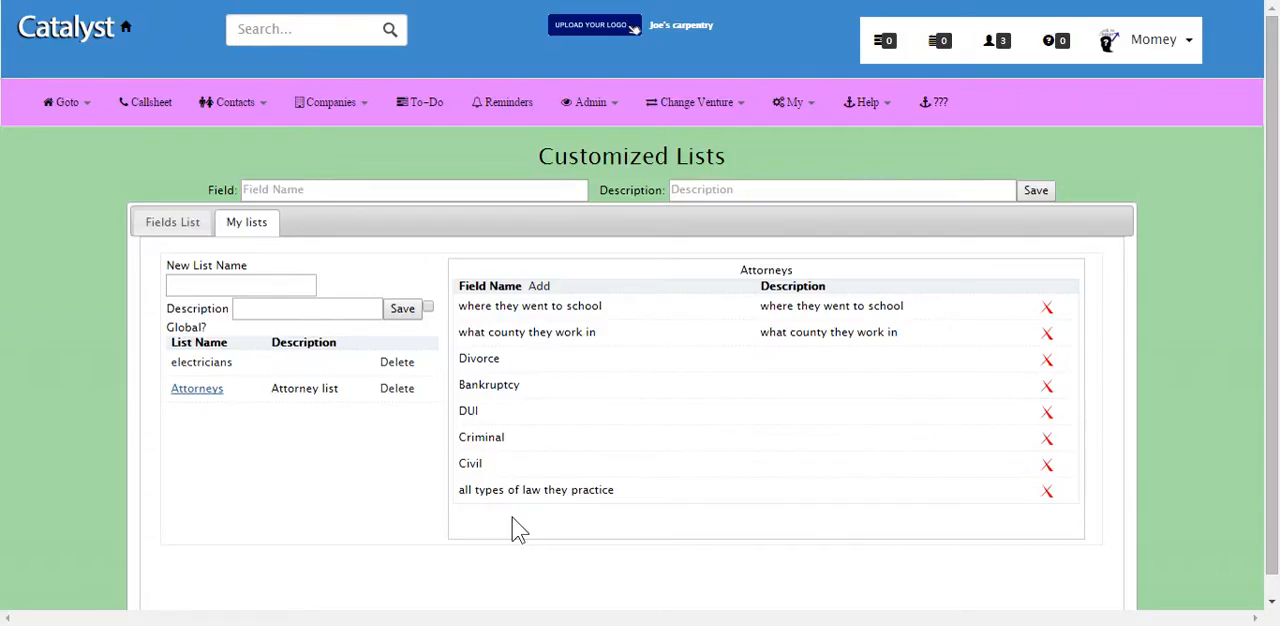
Step: Return to the joes law firm record and view its Attorneys field values
{"action": "left_click", "coordinate": [318, 112]}
{"action": "left_click", "coordinate": [335, 166]}
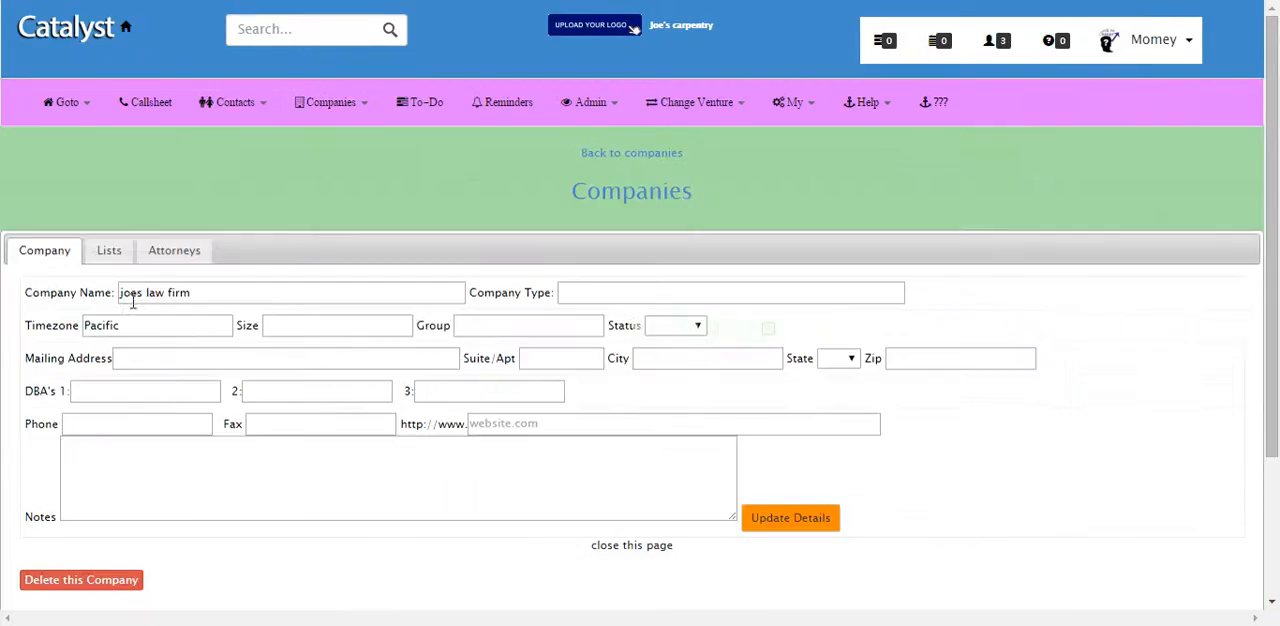
{"action": "left_click", "coordinate": [181, 259]}
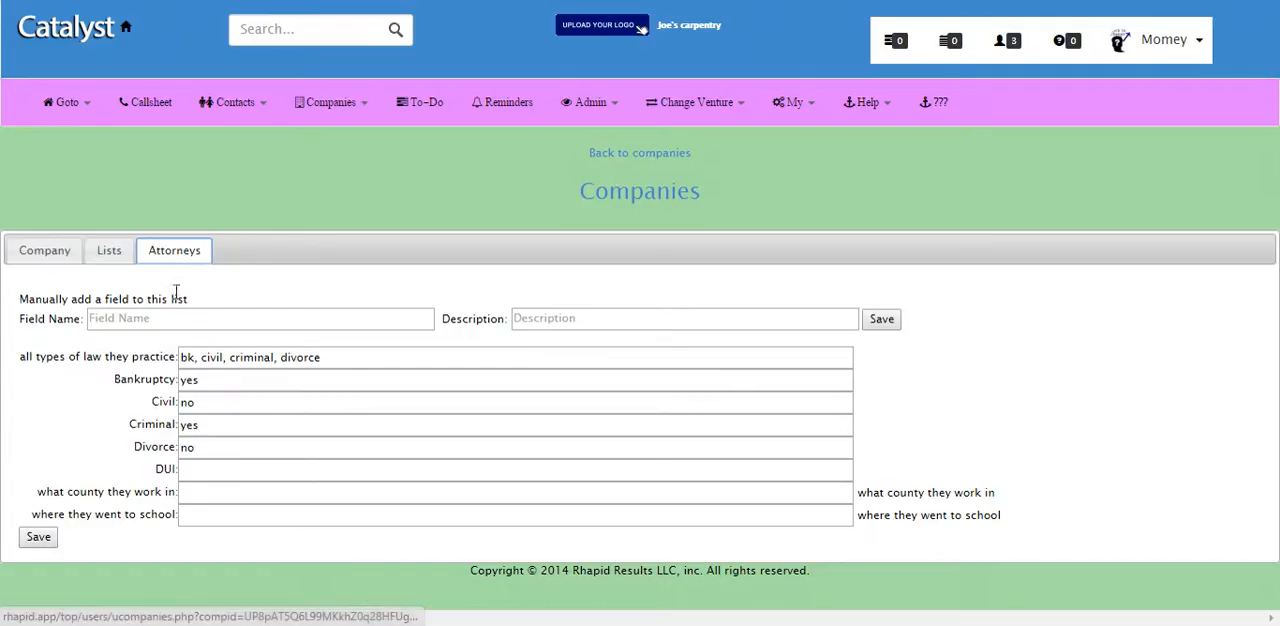
{"action": "left_click", "coordinate": [211, 470]}
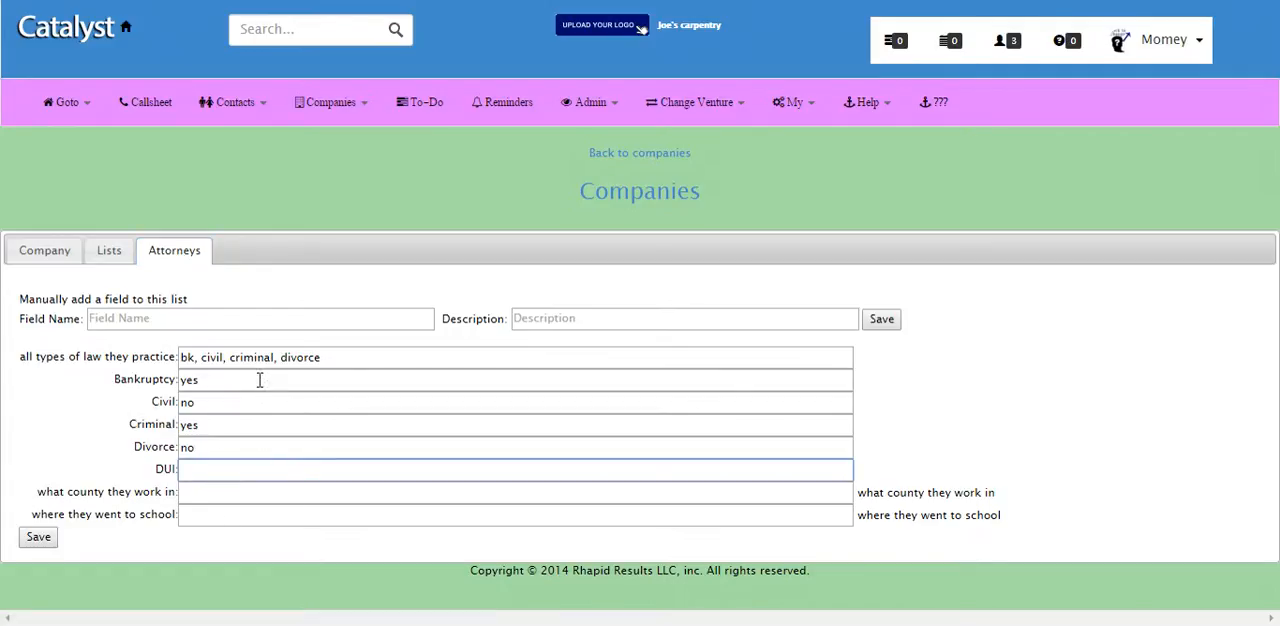
Step: Remove the Attorneys list from joes law firm, add it back and check its field values
{"action": "left_click", "coordinate": [112, 254]}
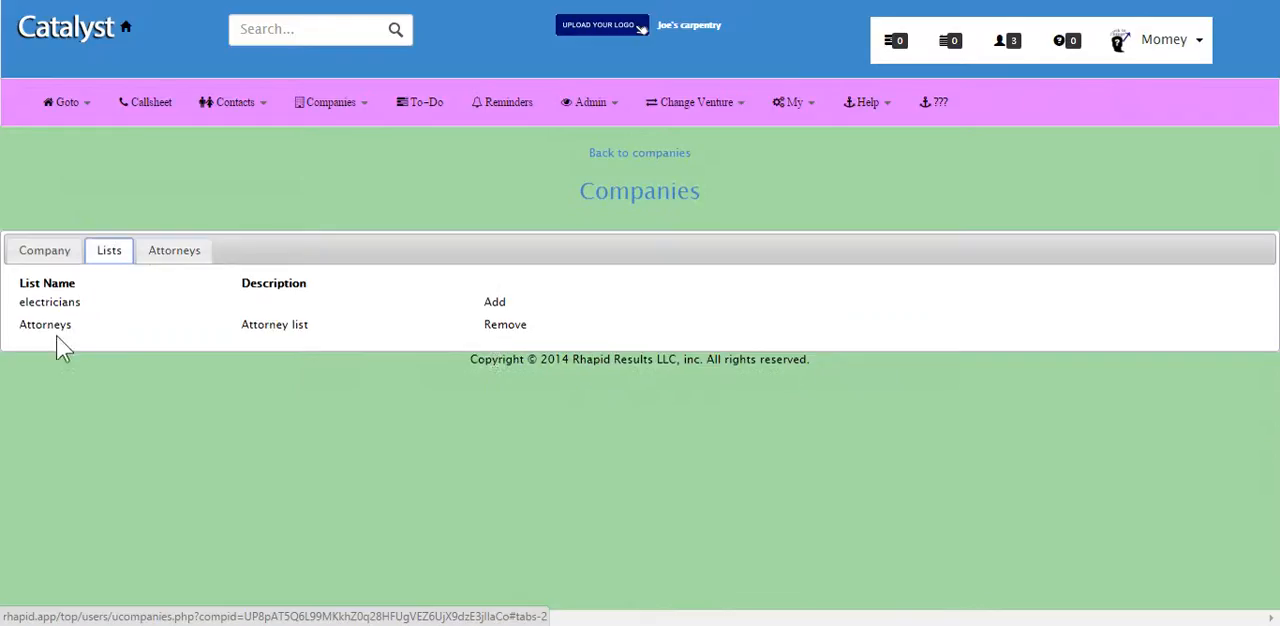
{"action": "left_click", "coordinate": [492, 325]}
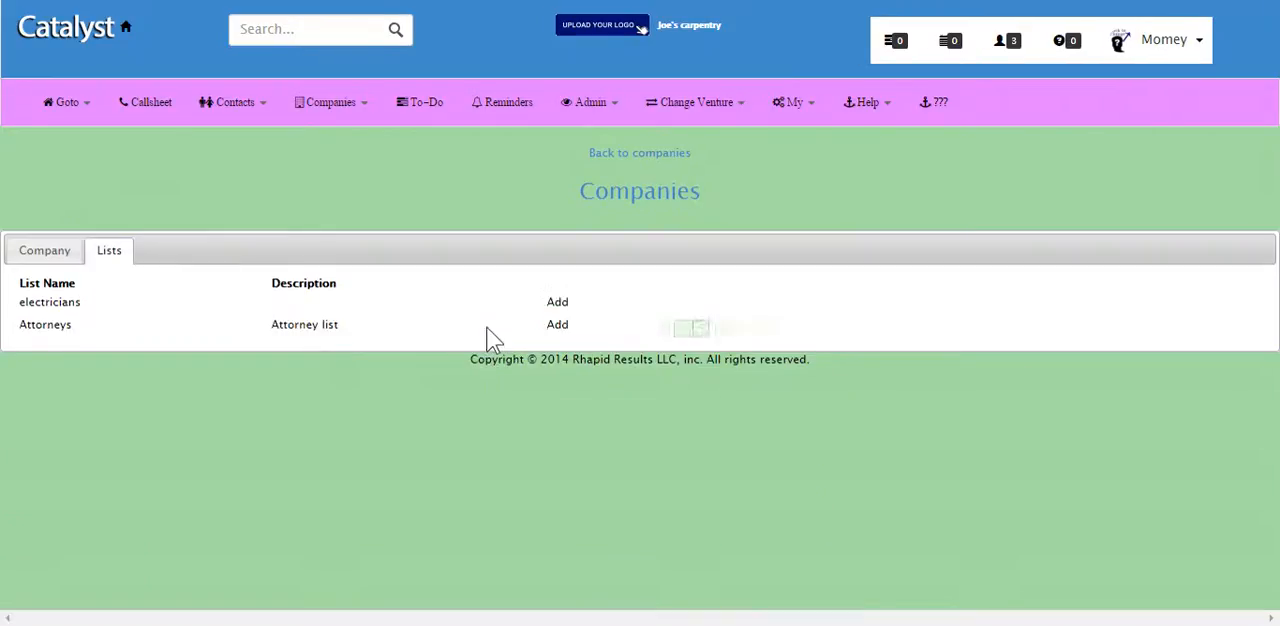
{"action": "left_click", "coordinate": [44, 251]}
{"action": "left_click", "coordinate": [109, 250]}
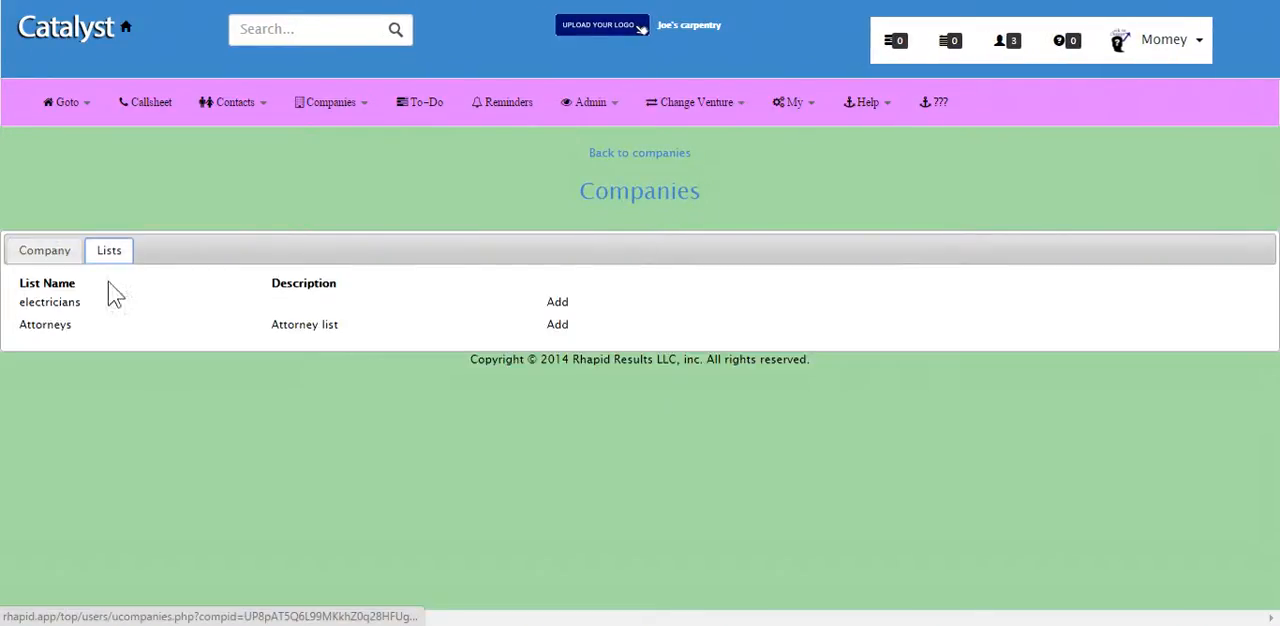
{"action": "left_click", "coordinate": [558, 326]}
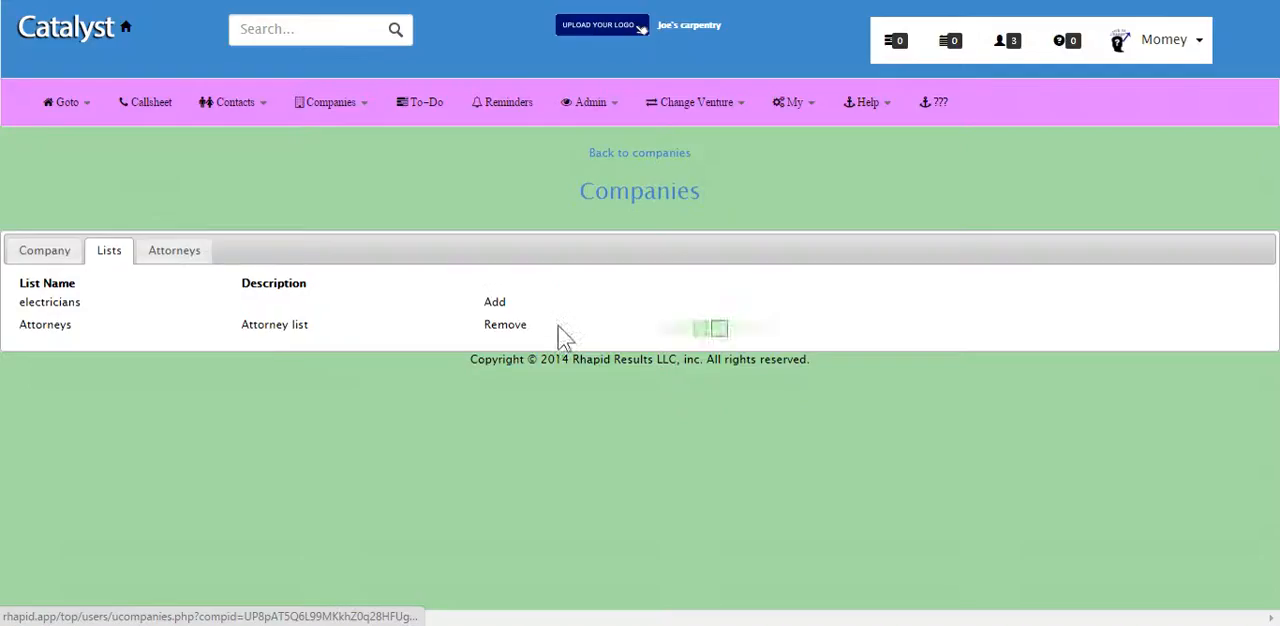
{"action": "left_click", "coordinate": [174, 250]}
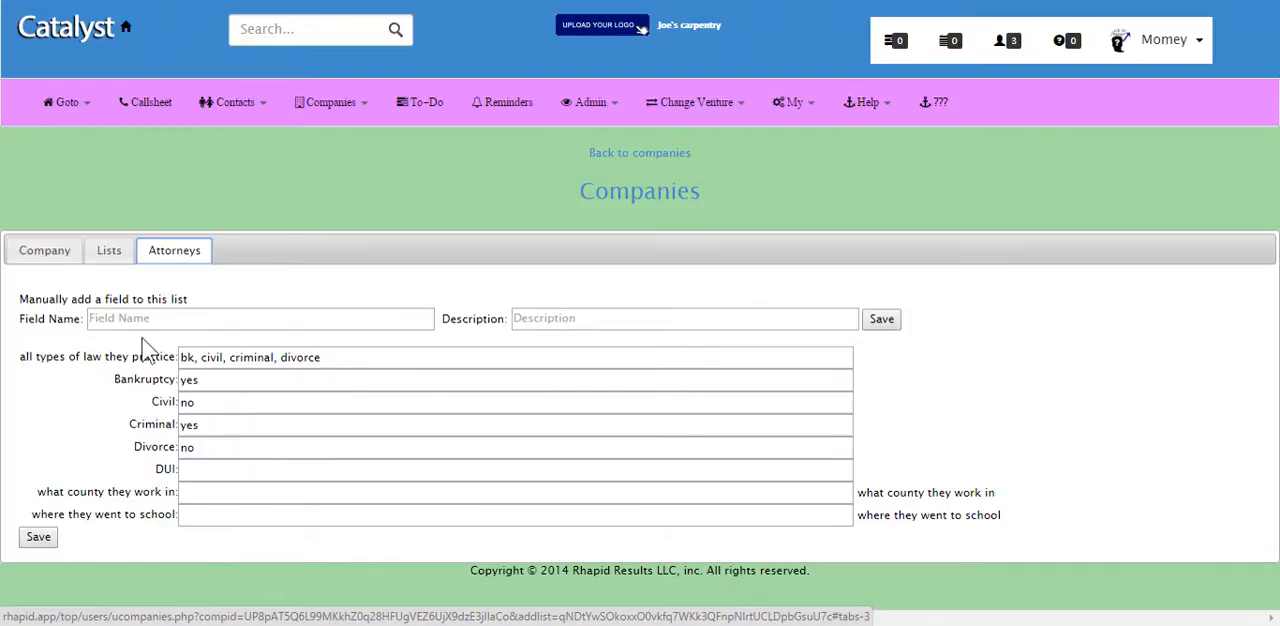
{"action": "left_click", "coordinate": [112, 316]}
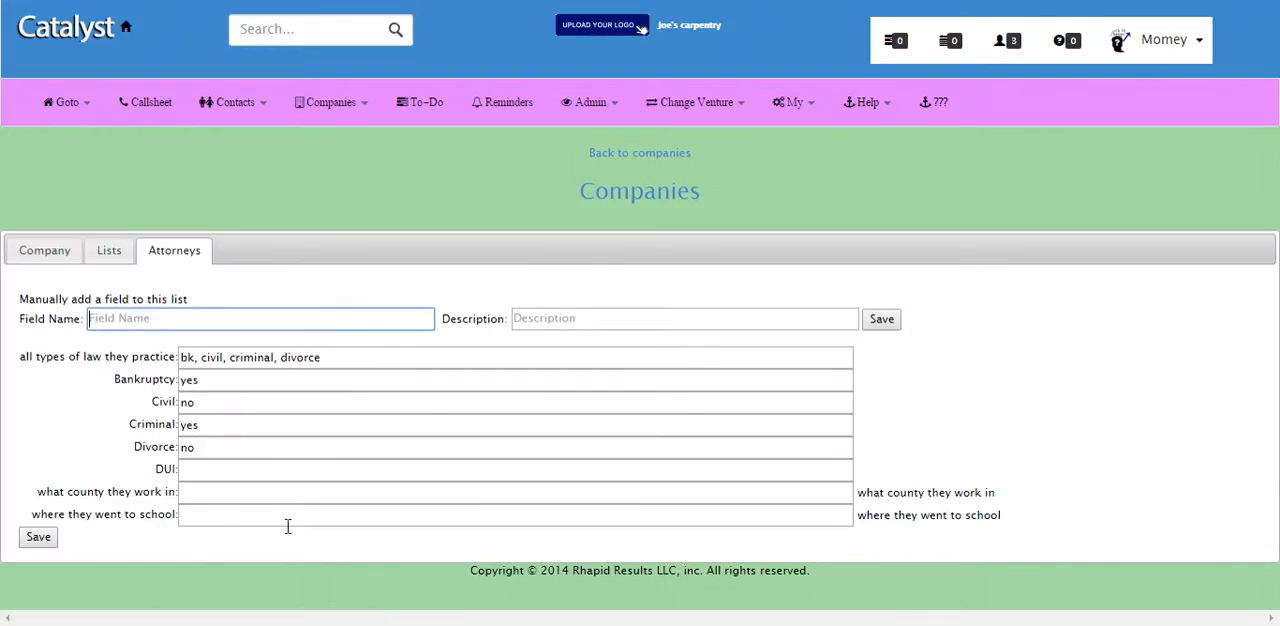
Step: Delete all types of law they practice, DUI, Criminal, Civil and Divorce from the customized Attorneys list
{"action": "left_click", "coordinate": [584, 108]}
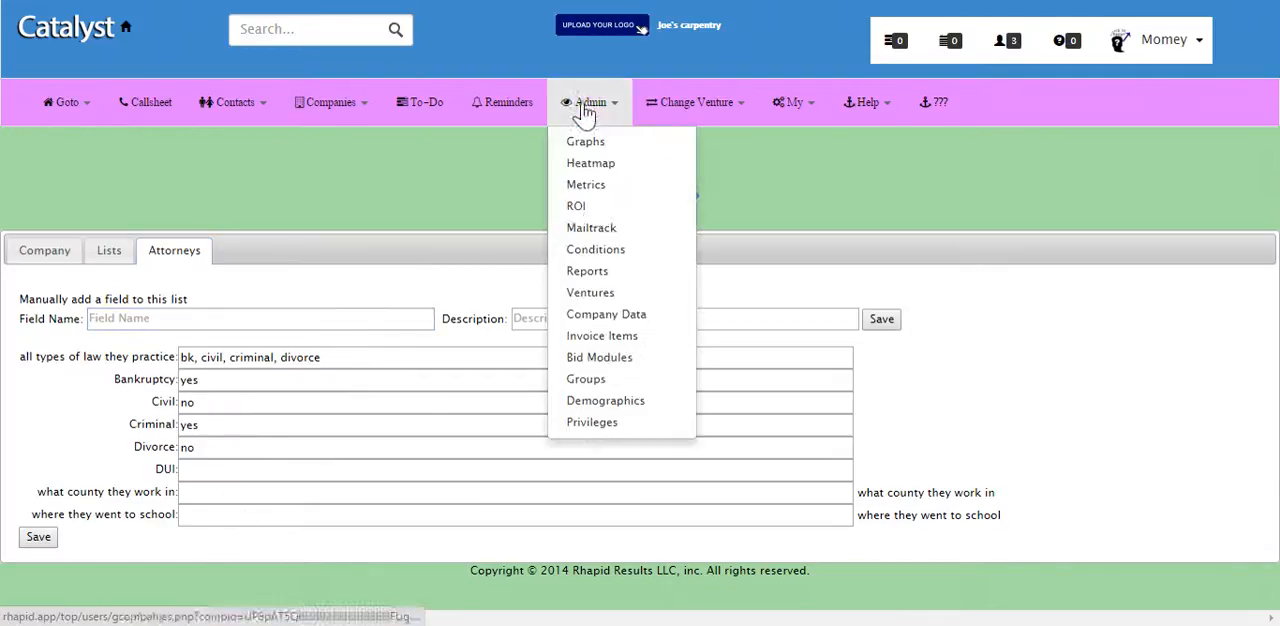
{"action": "left_click", "coordinate": [606, 316]}
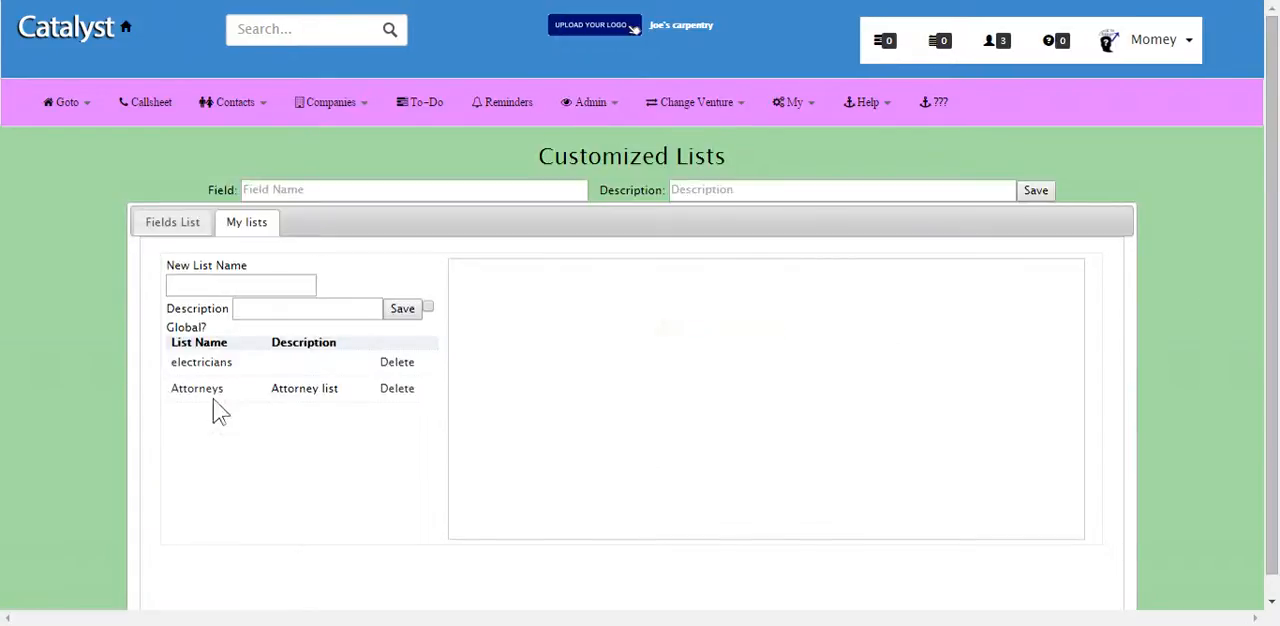
{"action": "left_click", "coordinate": [207, 391]}
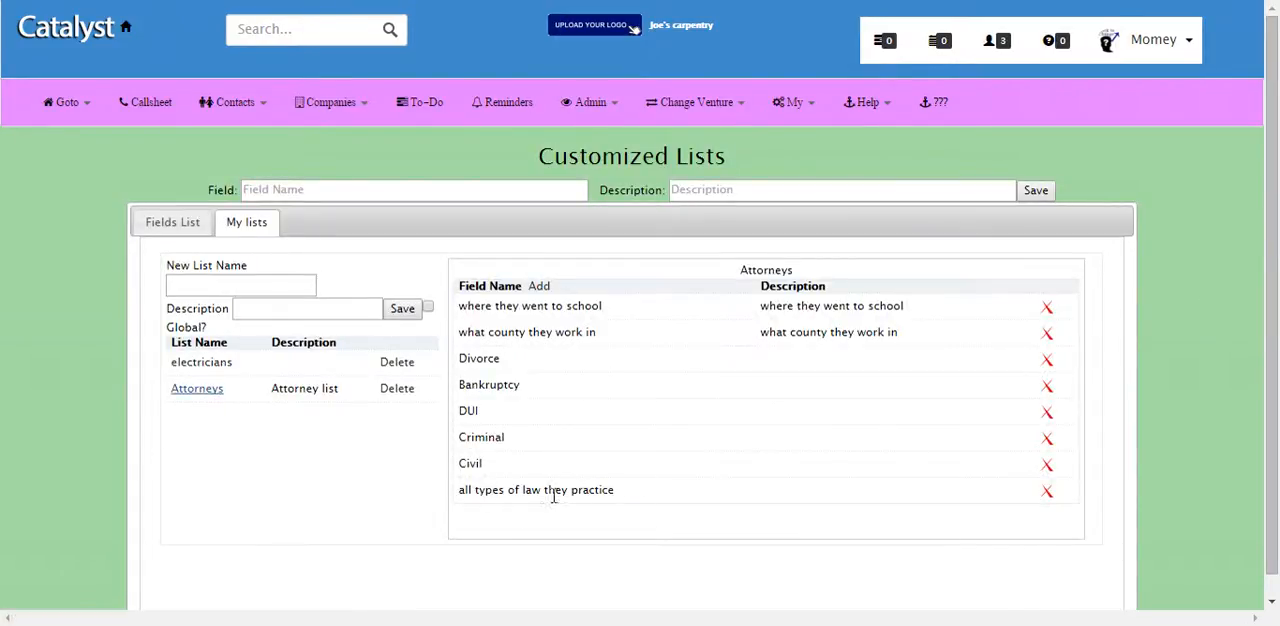
{"action": "left_click", "coordinate": [1047, 491]}
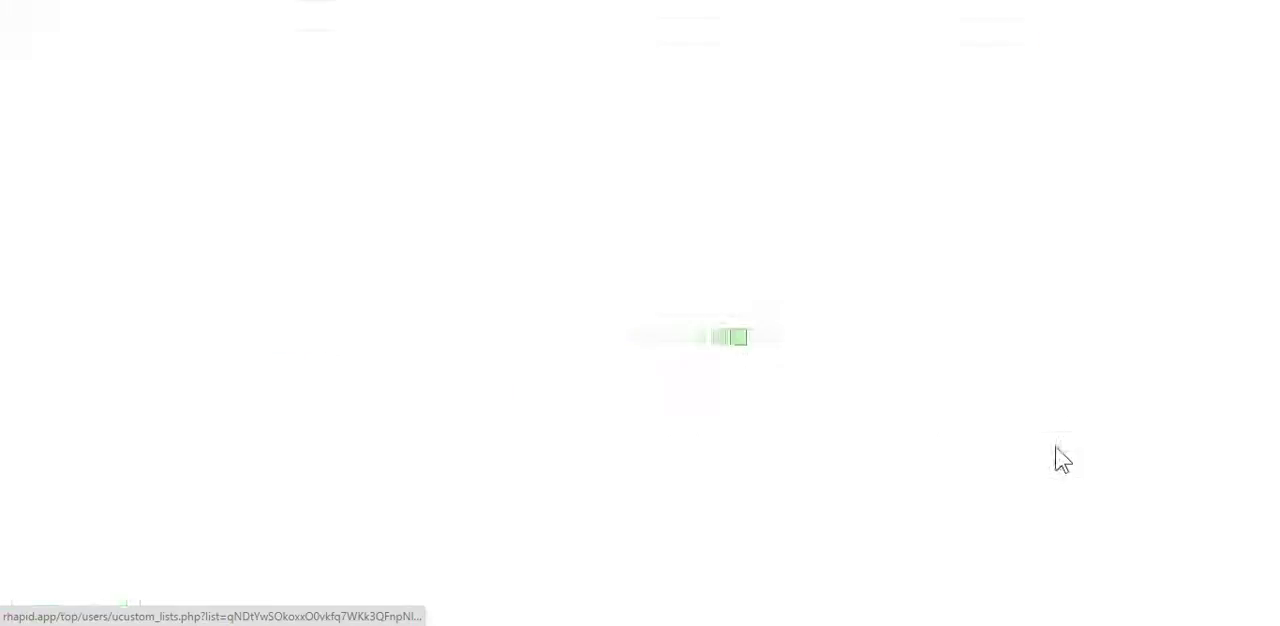
{"action": "left_click", "coordinate": [1046, 413]}
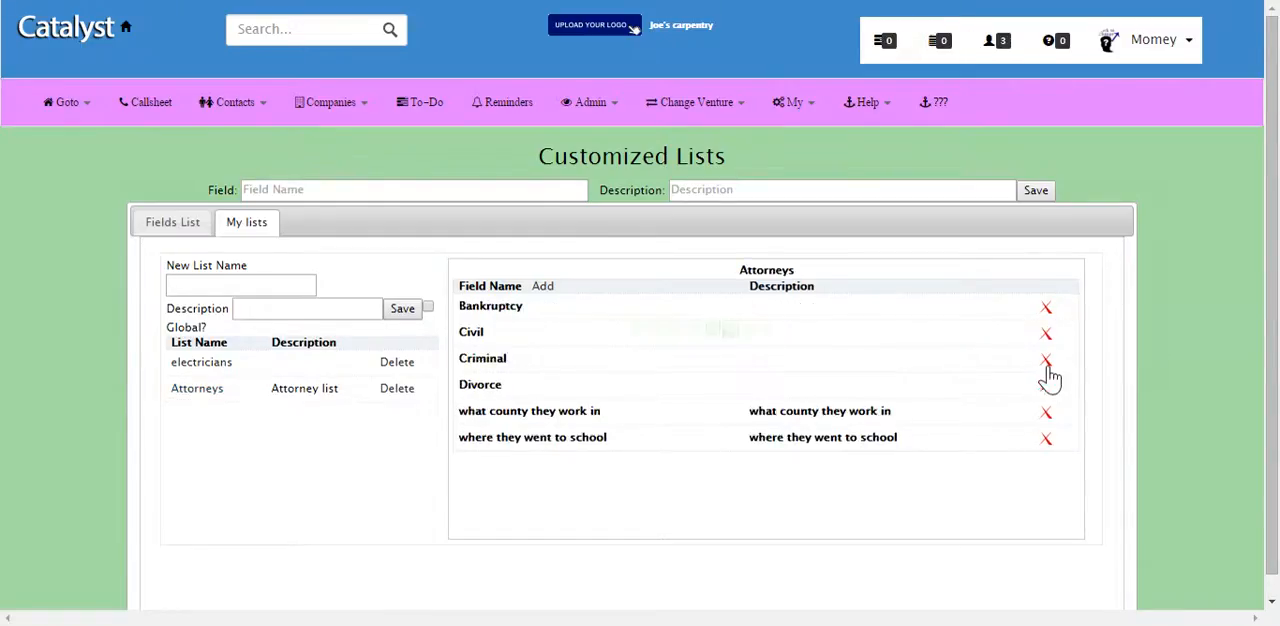
{"action": "left_click", "coordinate": [1046, 362]}
{"action": "left_click", "coordinate": [1046, 334]}
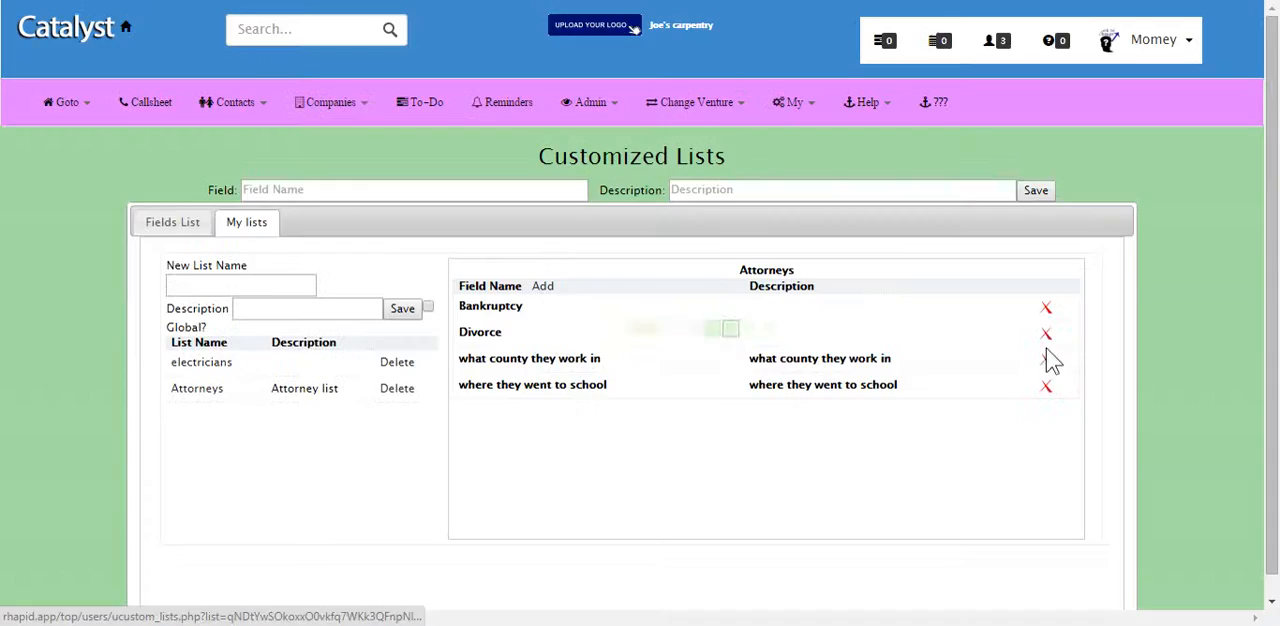
{"action": "left_click", "coordinate": [1046, 333]}
Step: Add DUI, Criminal, Civil and all types of law they practice back to the customized Attorneys list
{"action": "left_click", "coordinate": [545, 287]}
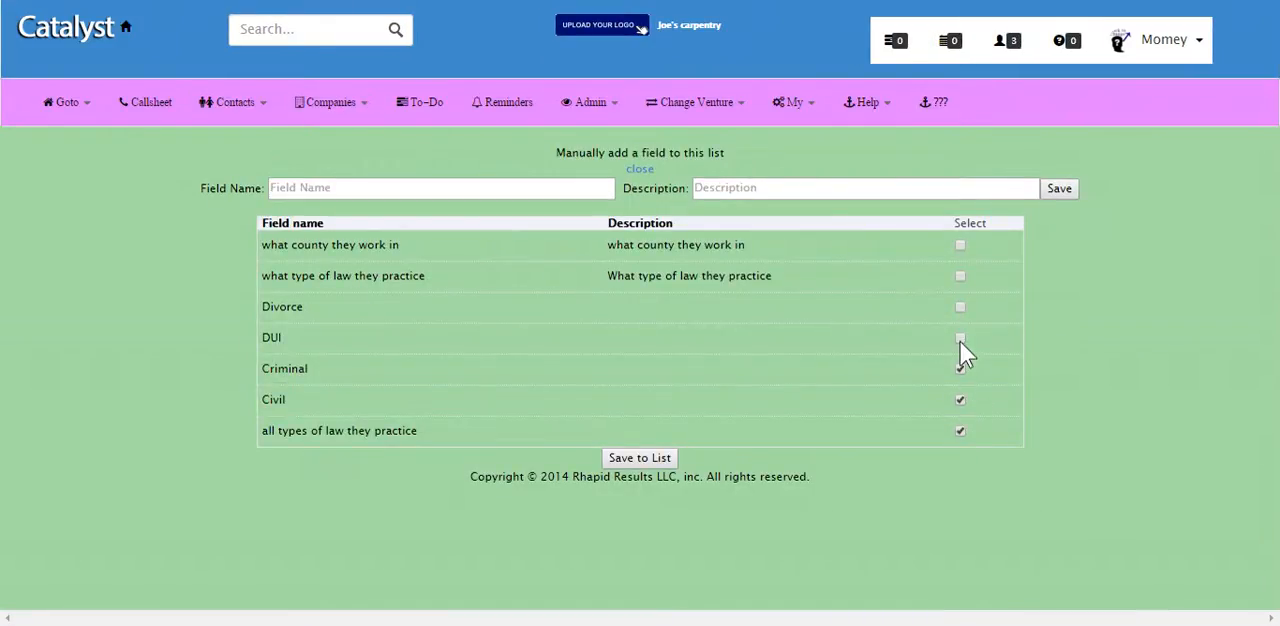
{"action": "left_click", "coordinate": [645, 457]}
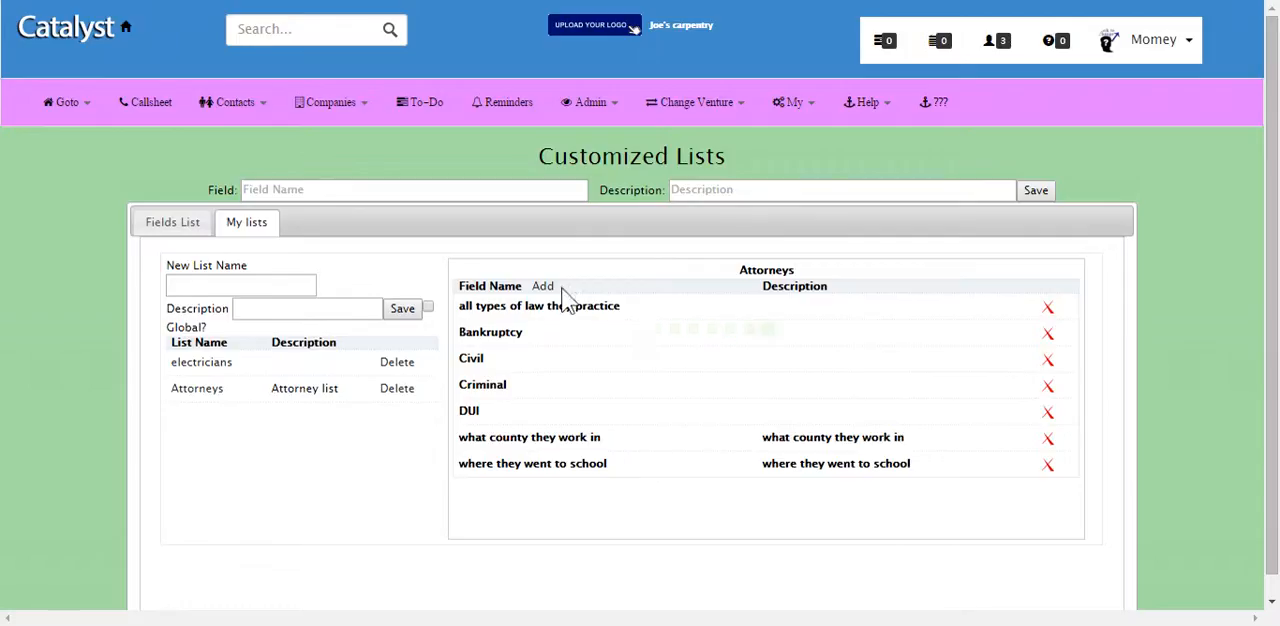
Step: Open the joes law firm record and review its Attorneys fields and company details
{"action": "left_click", "coordinate": [335, 110]}
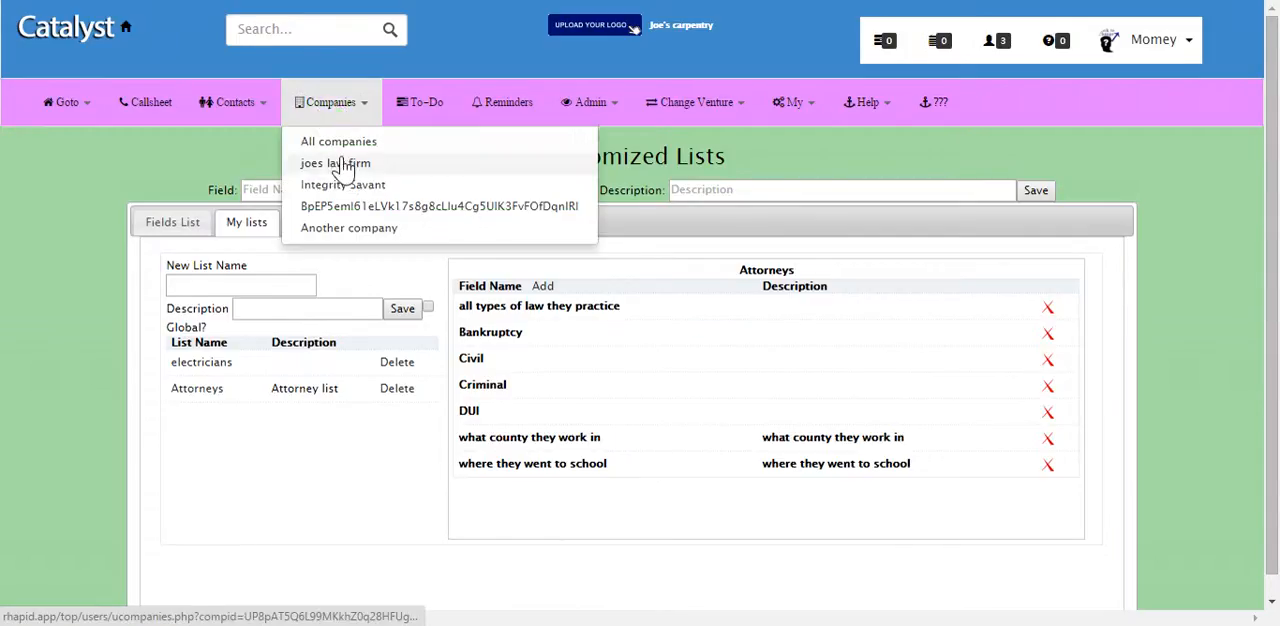
{"action": "left_click", "coordinate": [335, 162]}
{"action": "left_click", "coordinate": [185, 250]}
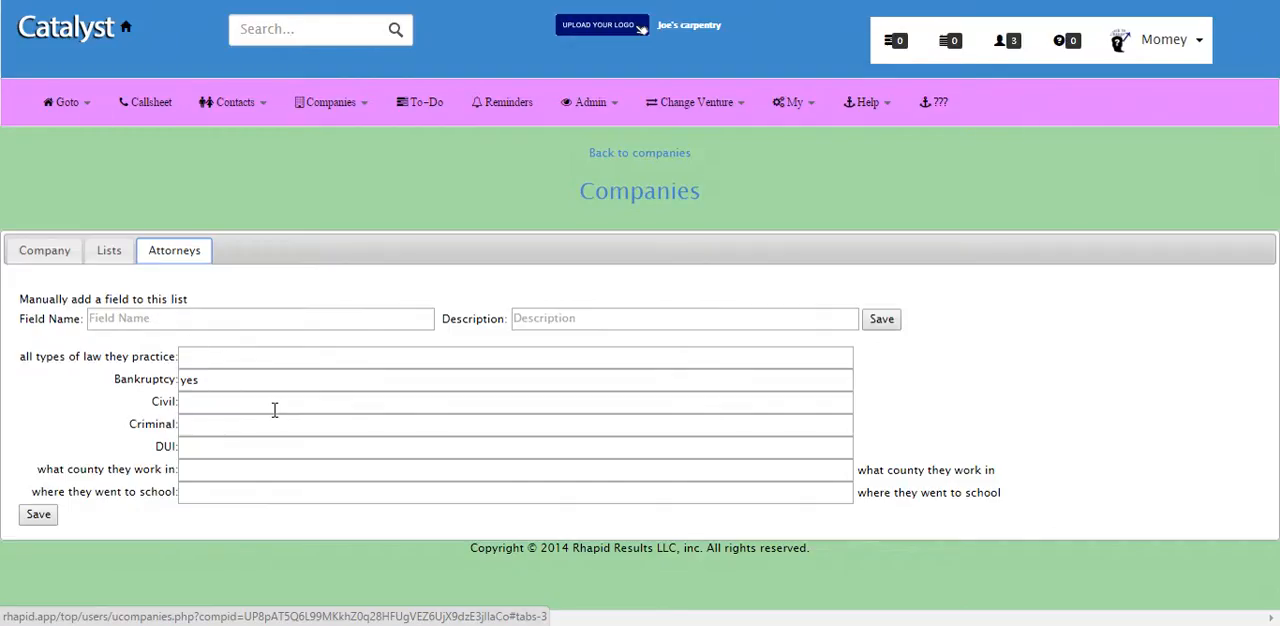
{"action": "left_click", "coordinate": [48, 249]}
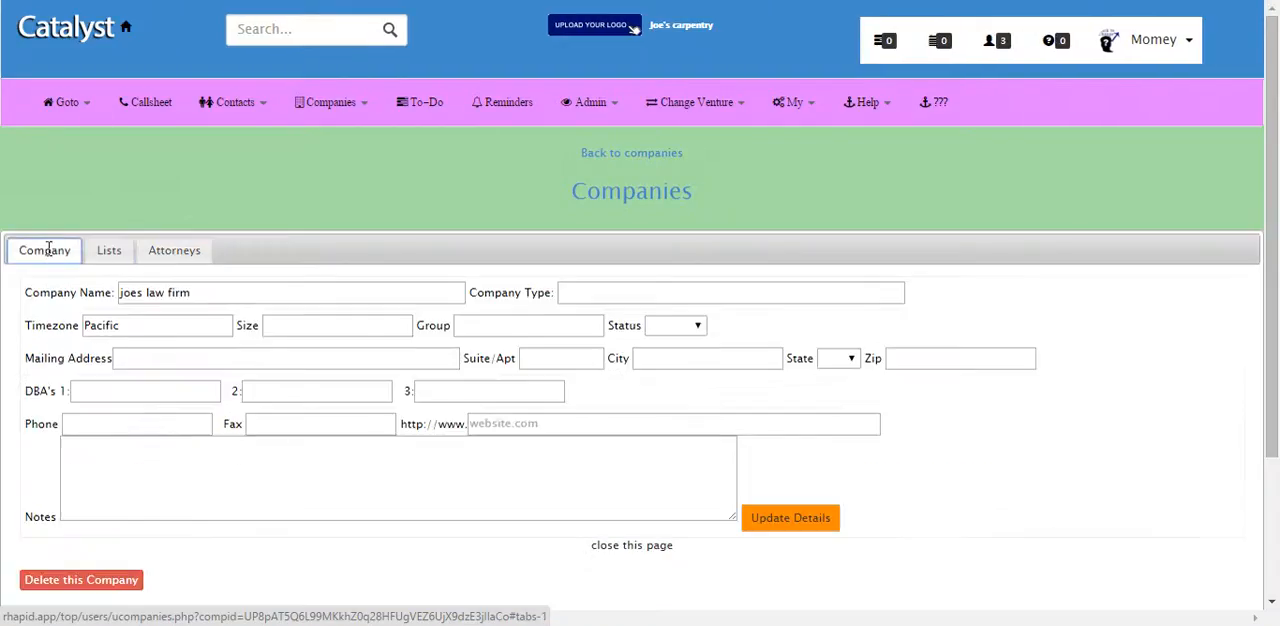